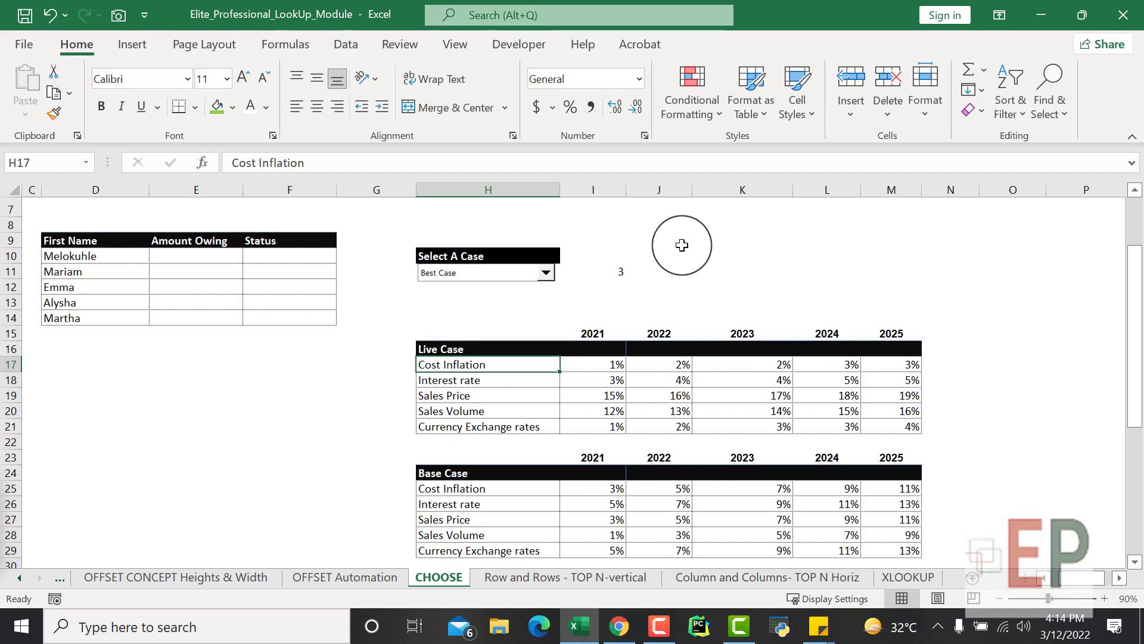
Step: Deselect the Live Case labels and scroll through the sheet to review the case tables
click(294, 440)
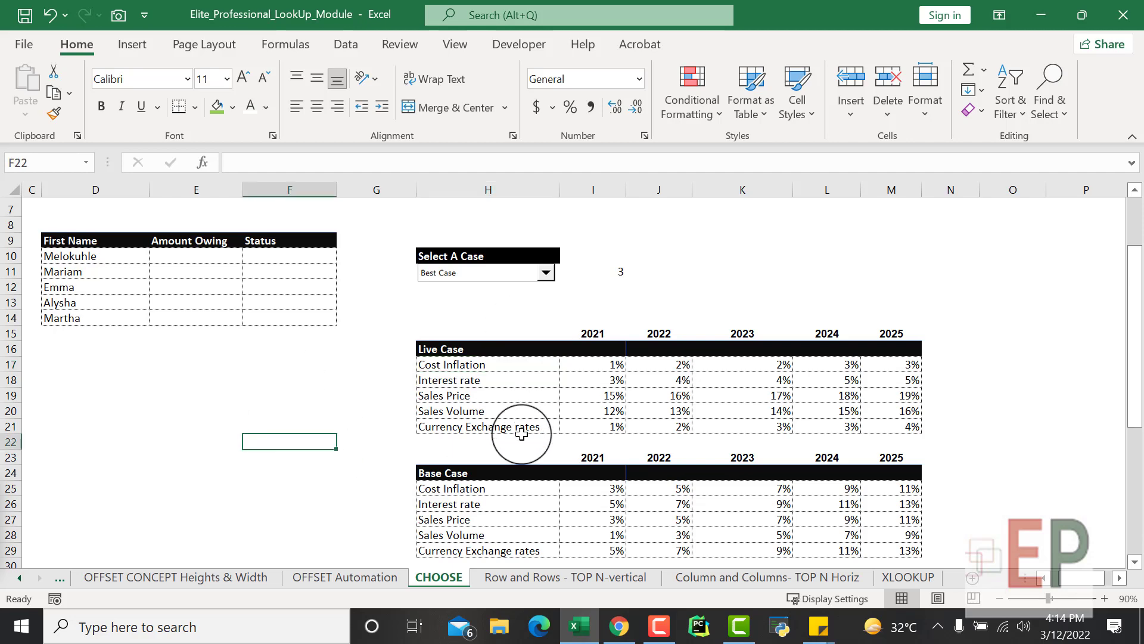
scroll(522, 439, down, 1)
scroll(476, 471, down, 8)
scroll(463, 462, up, 5)
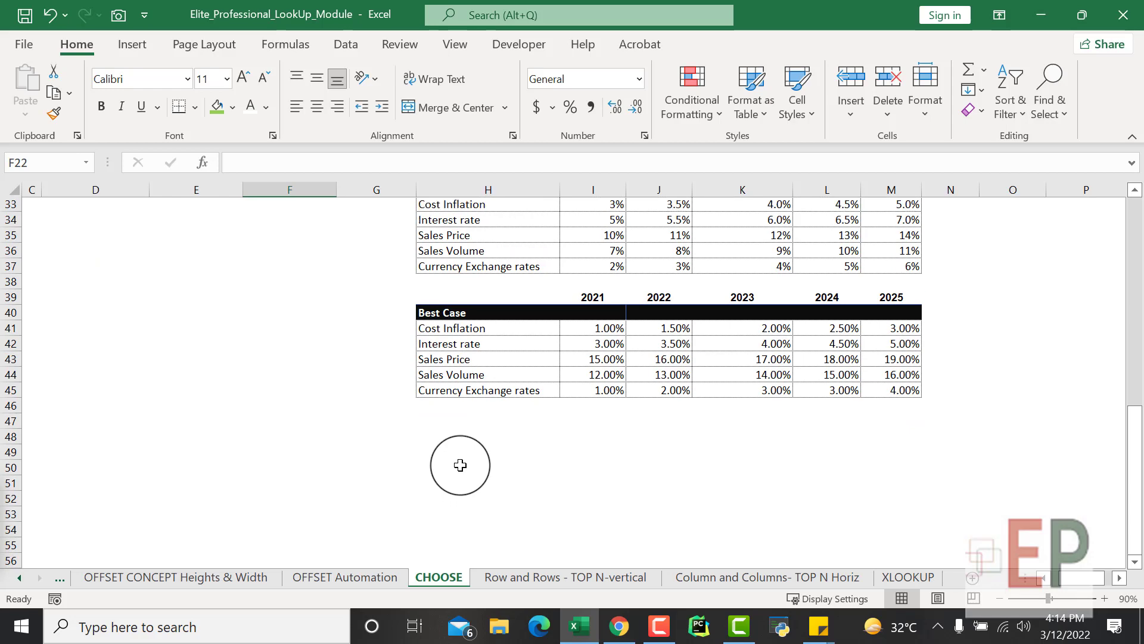
scroll(468, 460, up, 4)
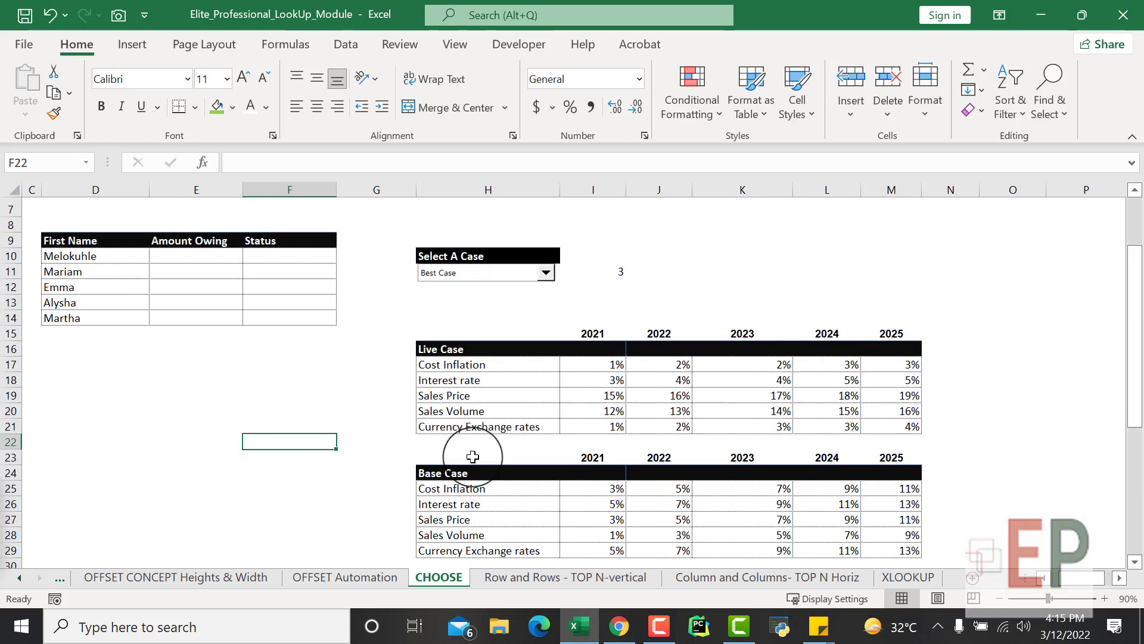
scroll(472, 457, down, 1)
scroll(455, 438, down, 5)
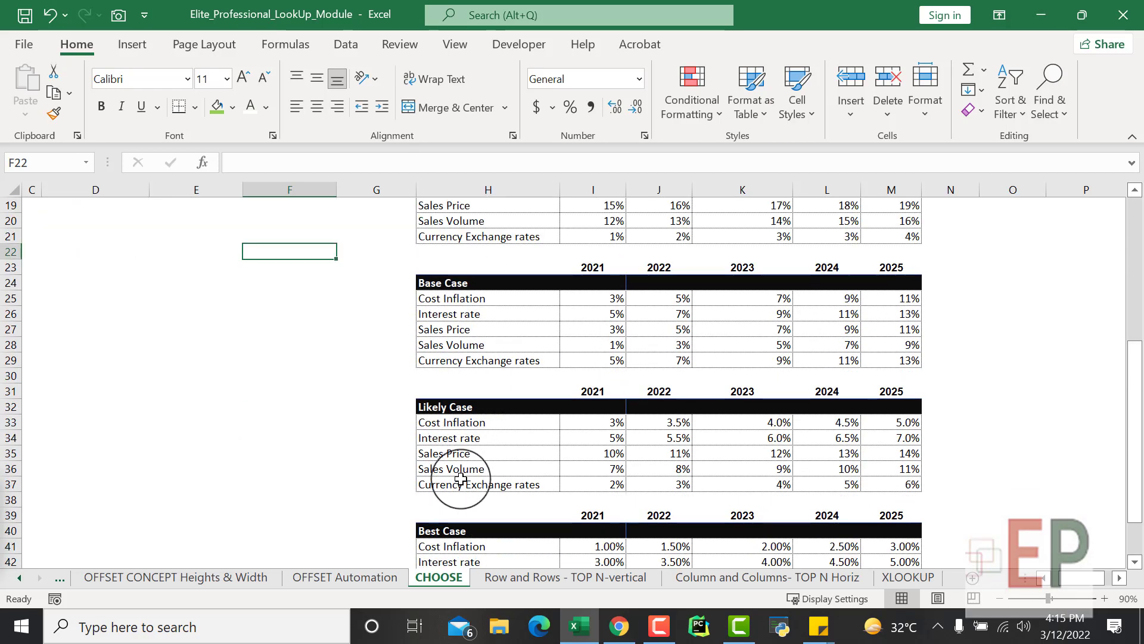
scroll(474, 474, up, 4)
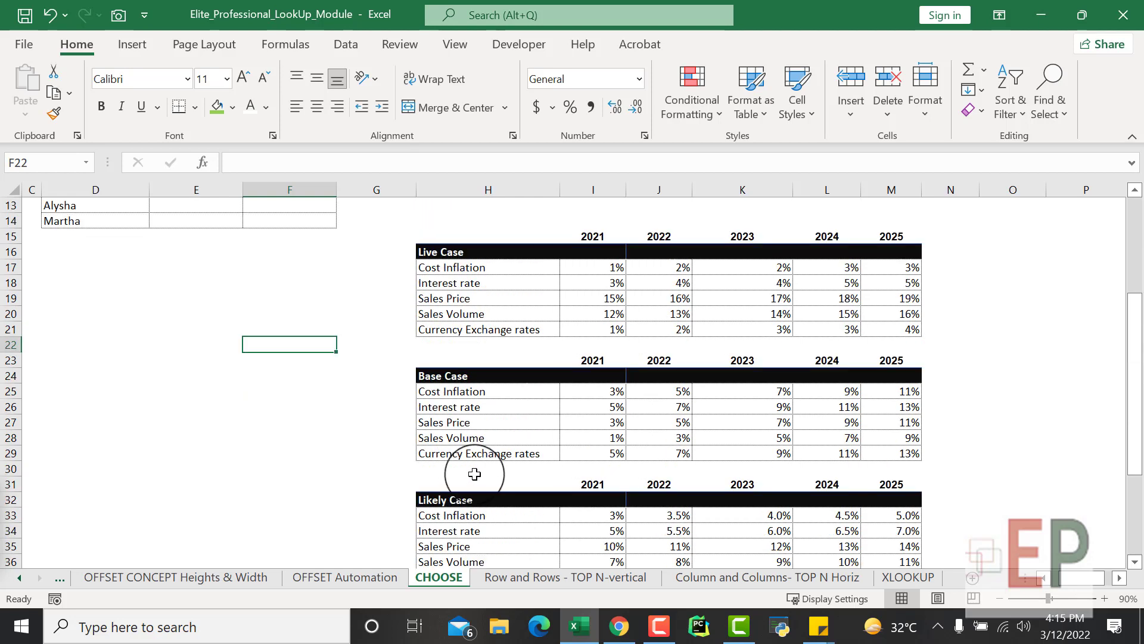
scroll(497, 466, up, 3)
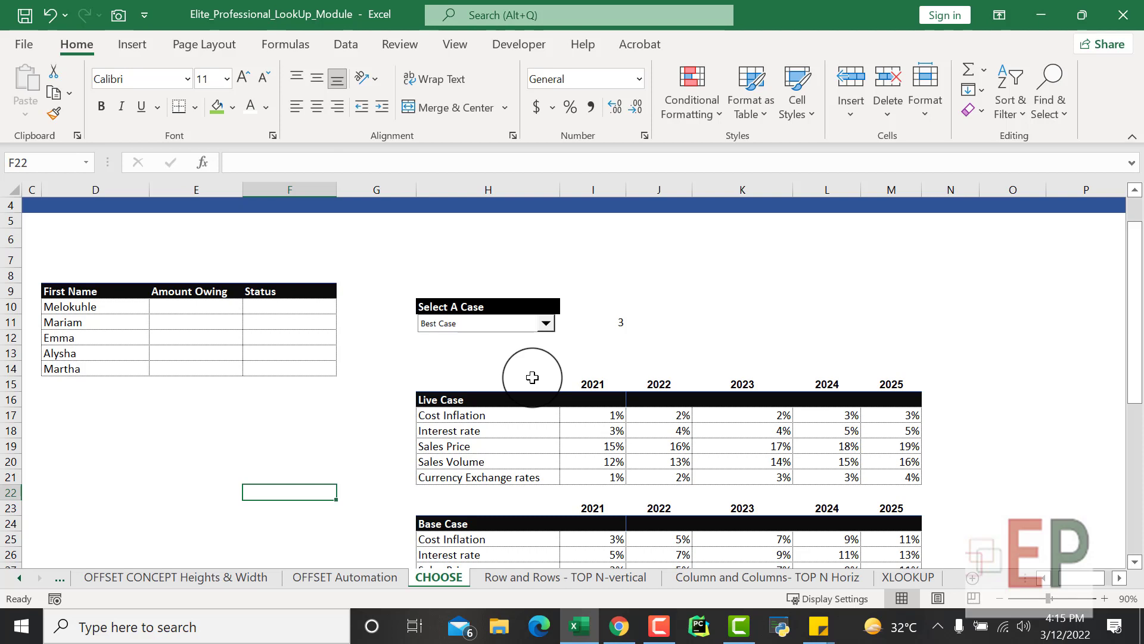
Step: Review the five Live Case row labels, from Cost Inflation to Currency Exchange rates
click(484, 418)
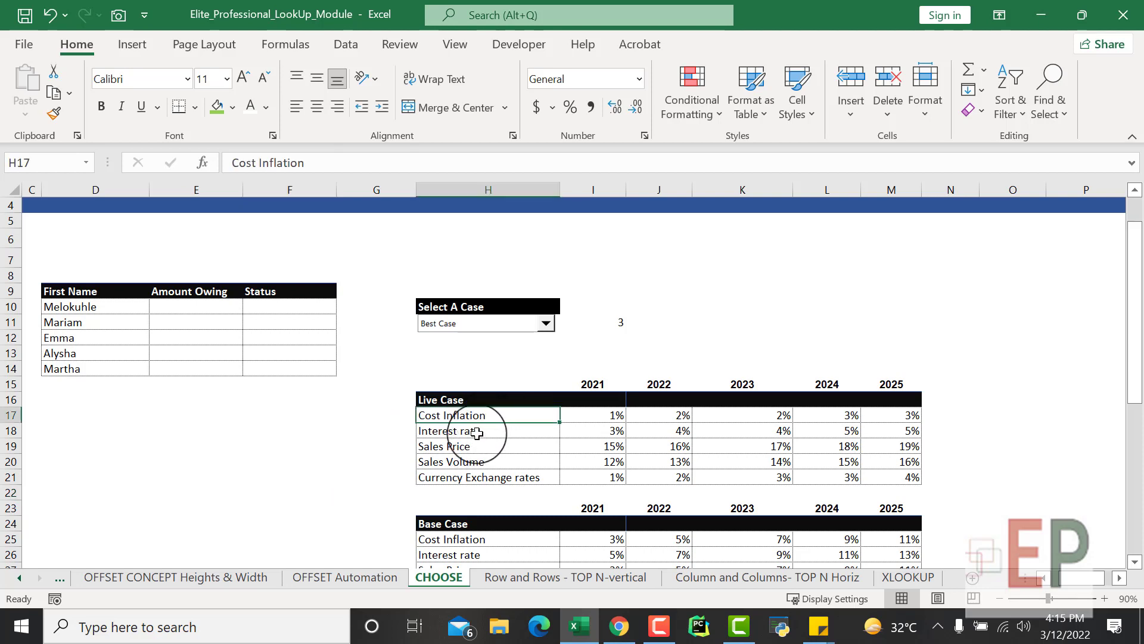
click(478, 430)
click(479, 452)
click(483, 462)
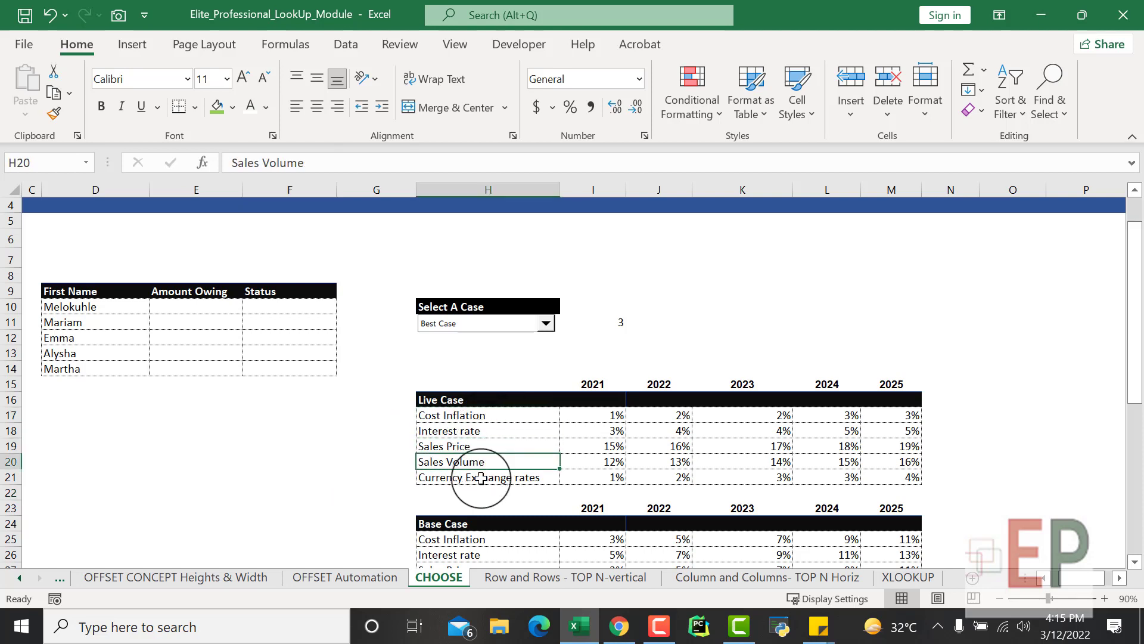
click(483, 477)
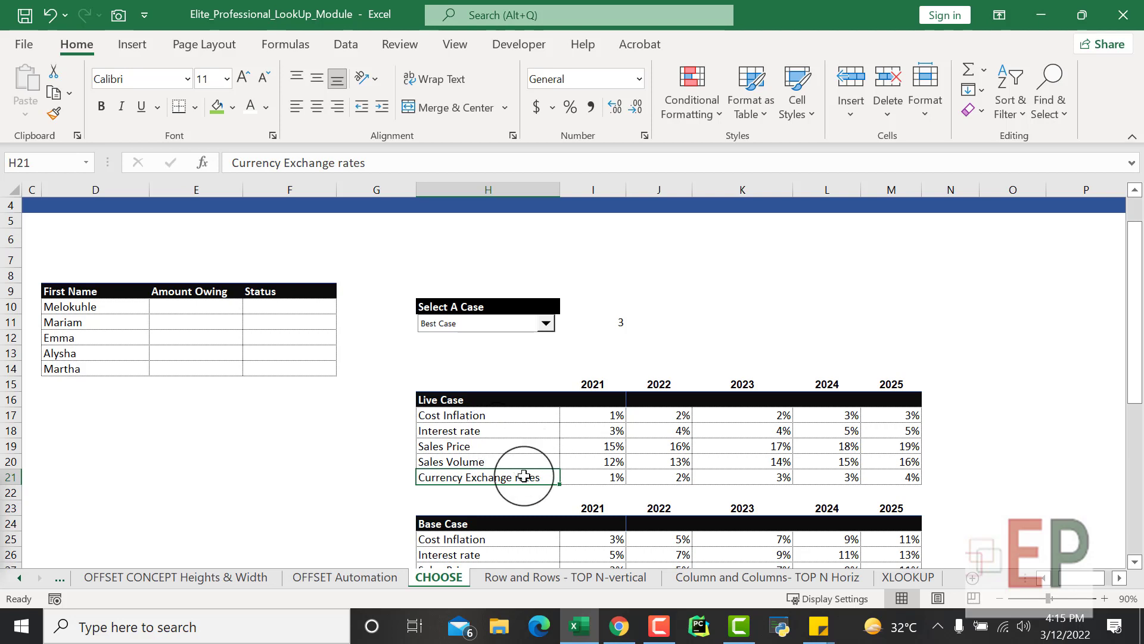
click(503, 459)
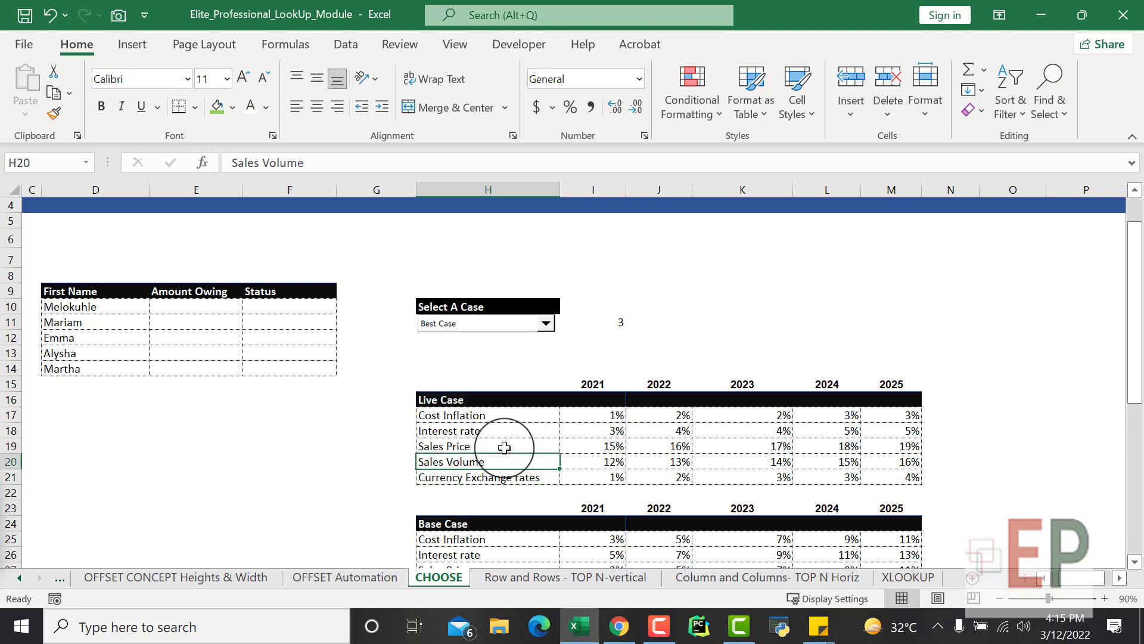
click(605, 347)
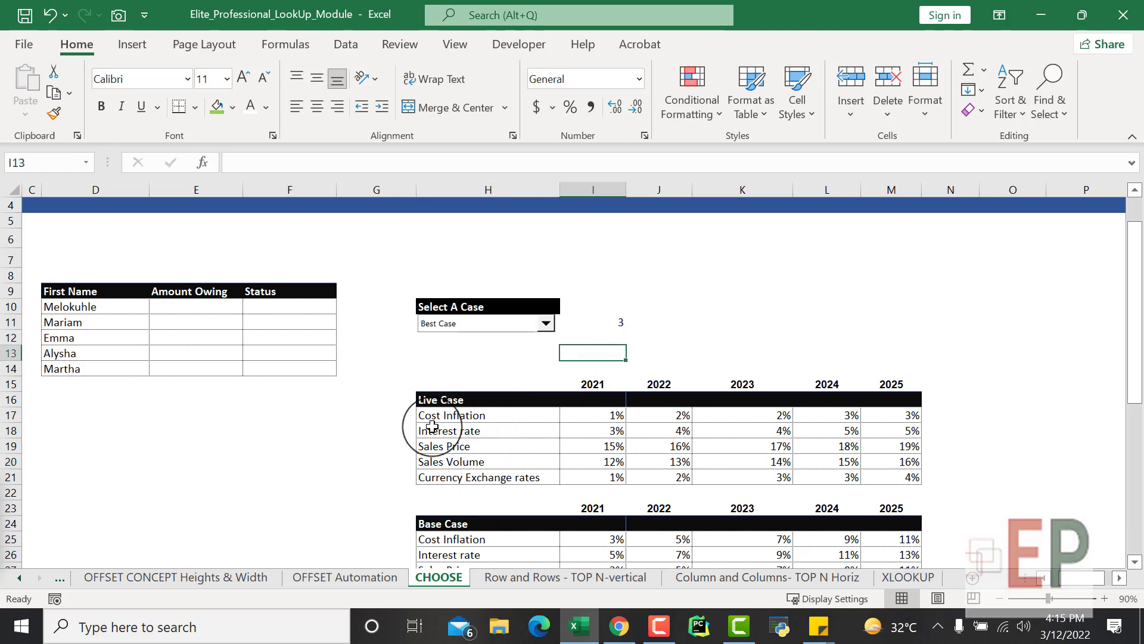
drag(431, 417, 436, 470)
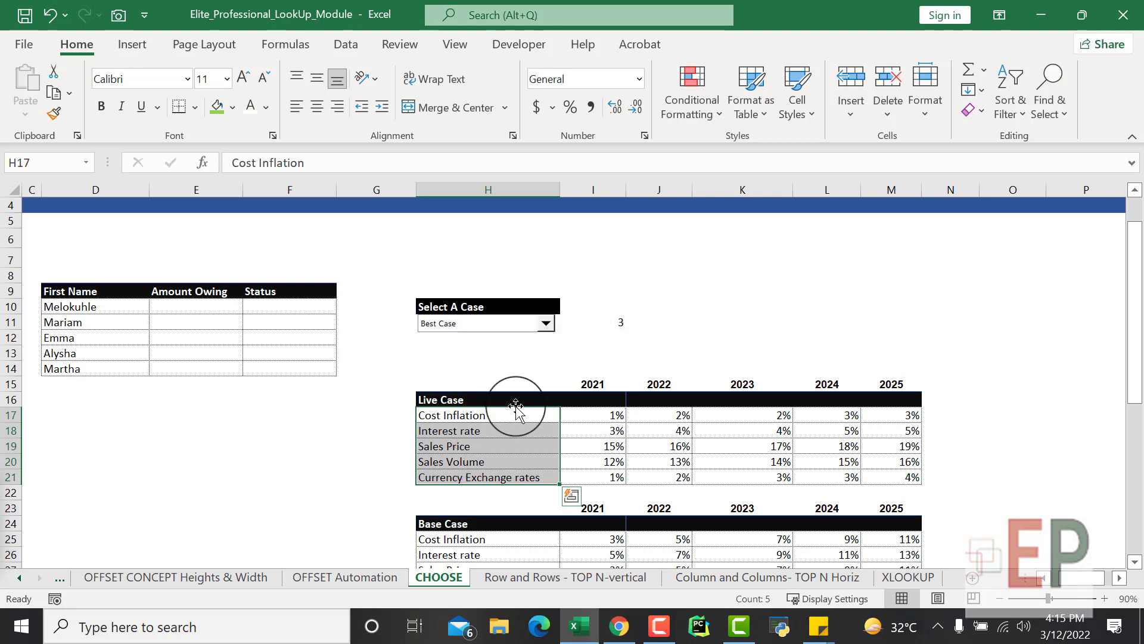
drag(358, 464, 354, 483)
click(355, 483)
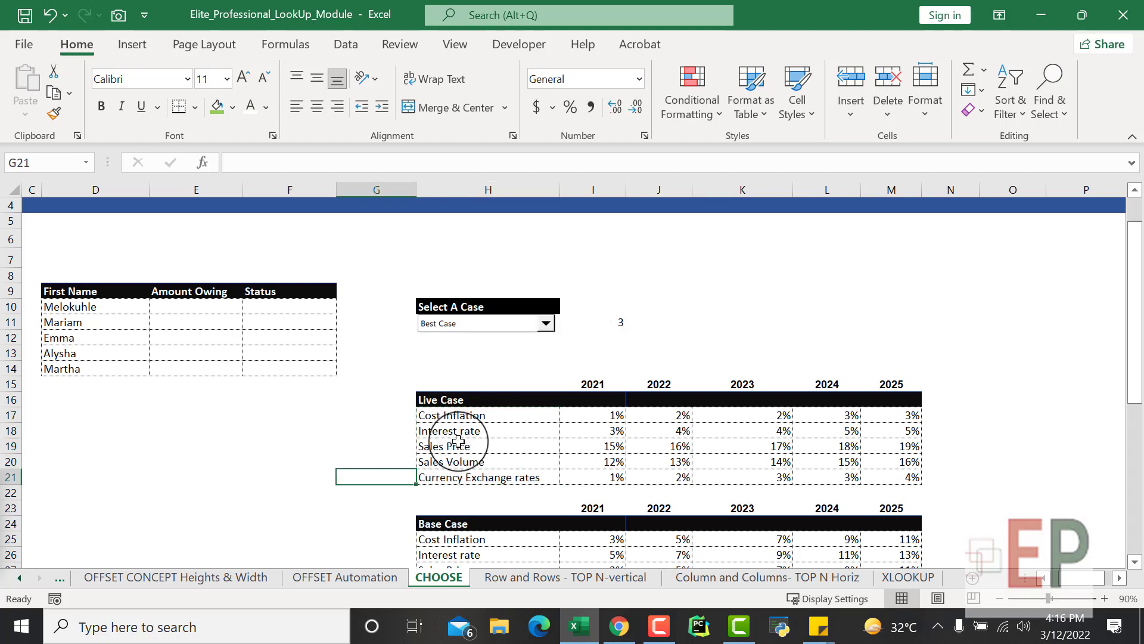
Step: Test the case index dropdown in I11 by setting it to 1, then 2
click(549, 368)
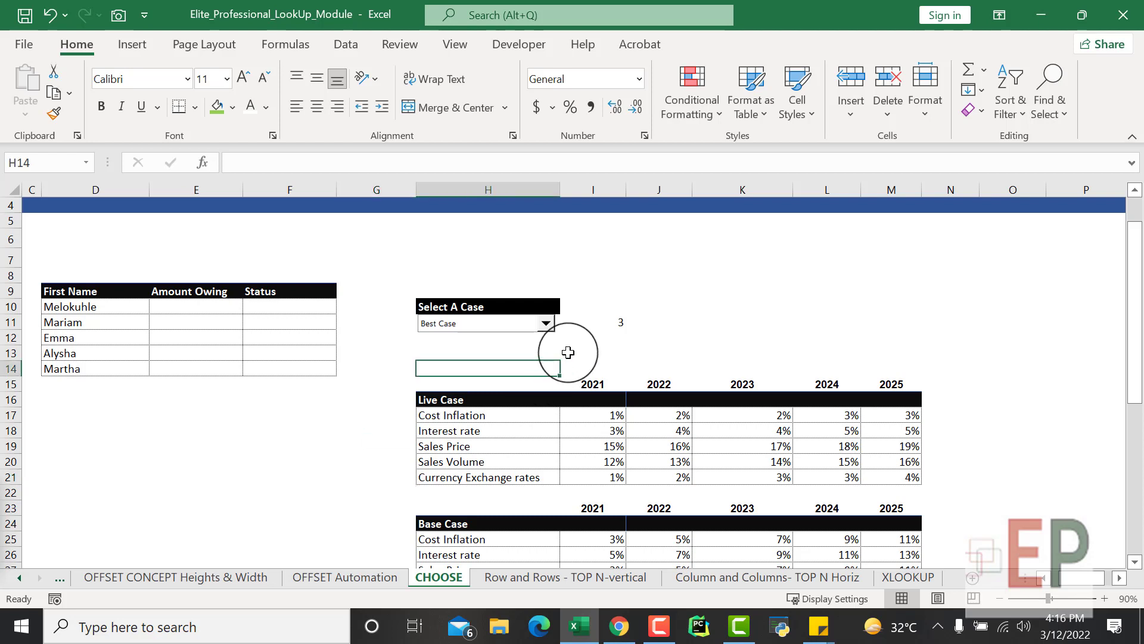
click(587, 334)
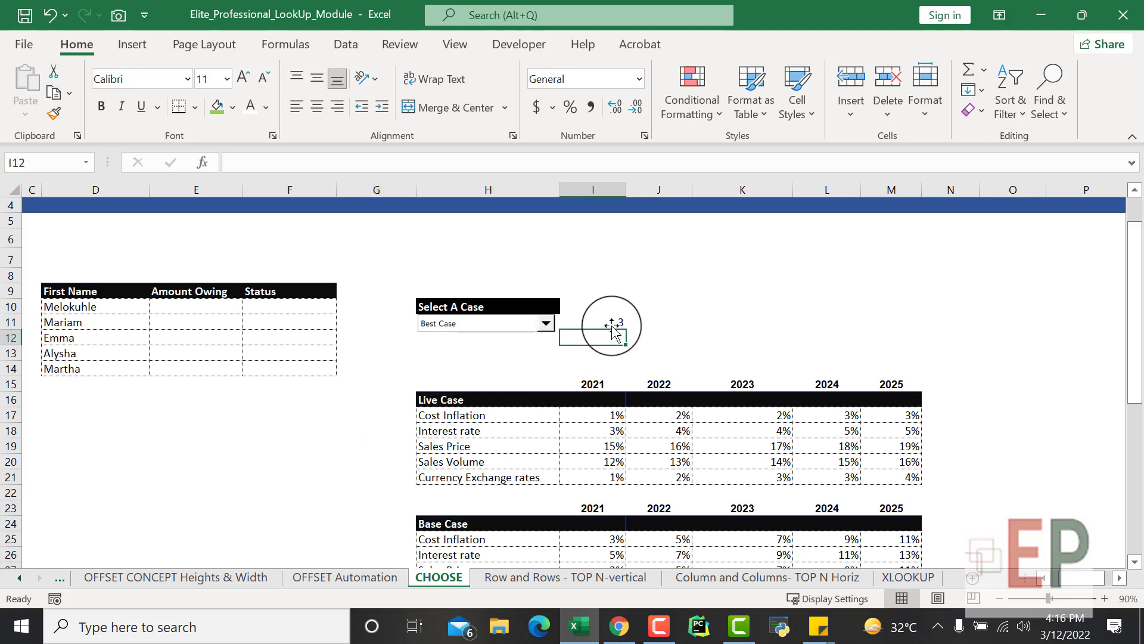
click(595, 325)
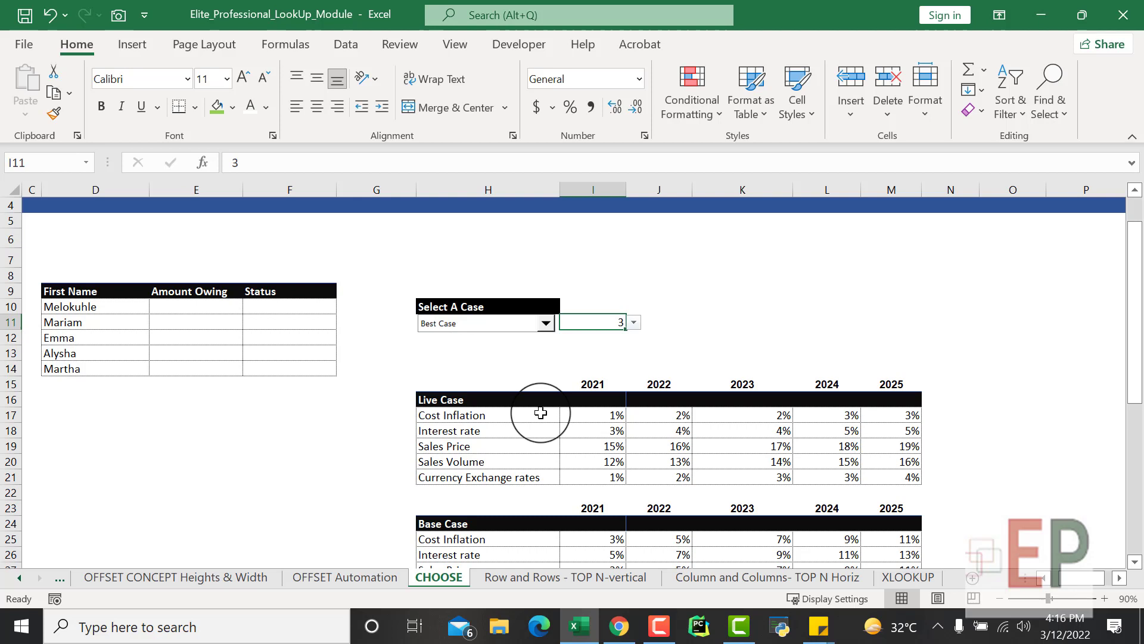
click(593, 364)
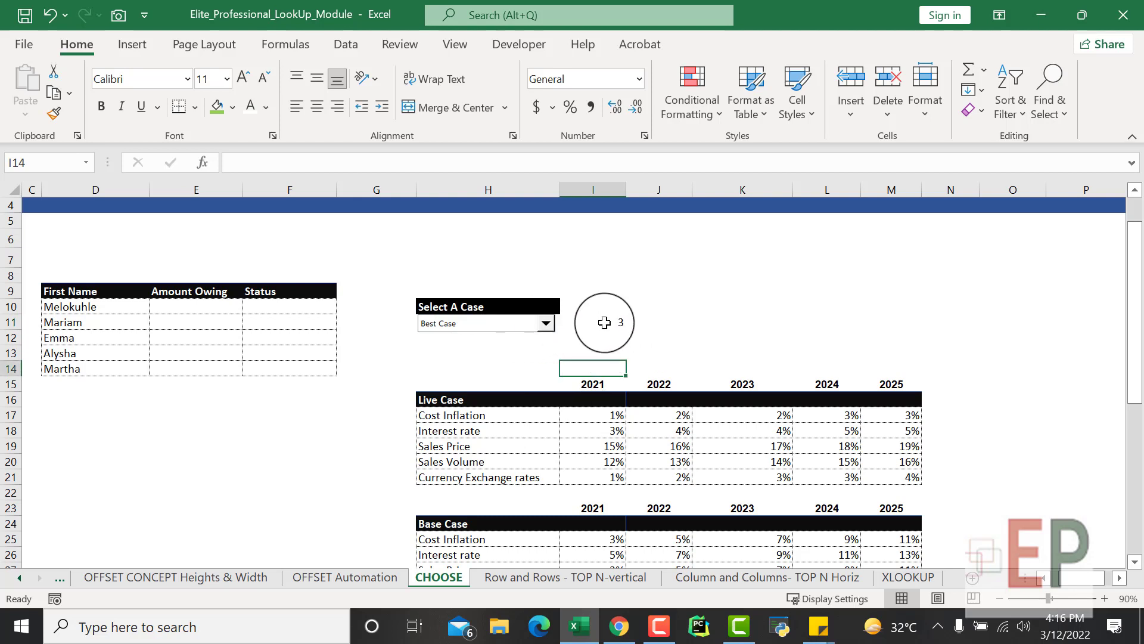
click(602, 322)
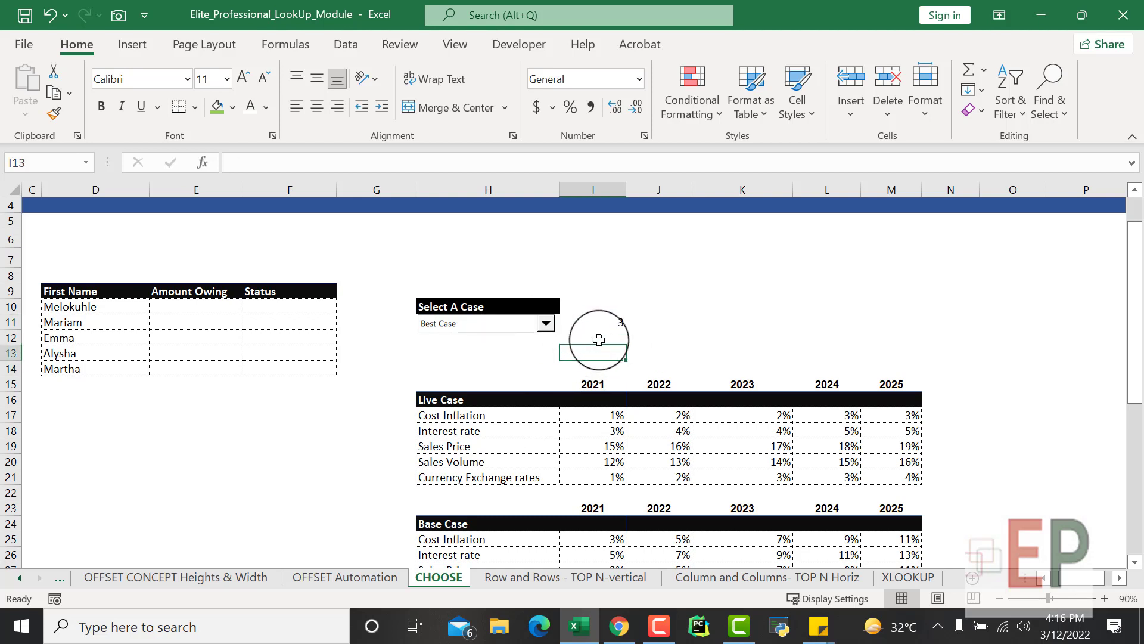
click(634, 323)
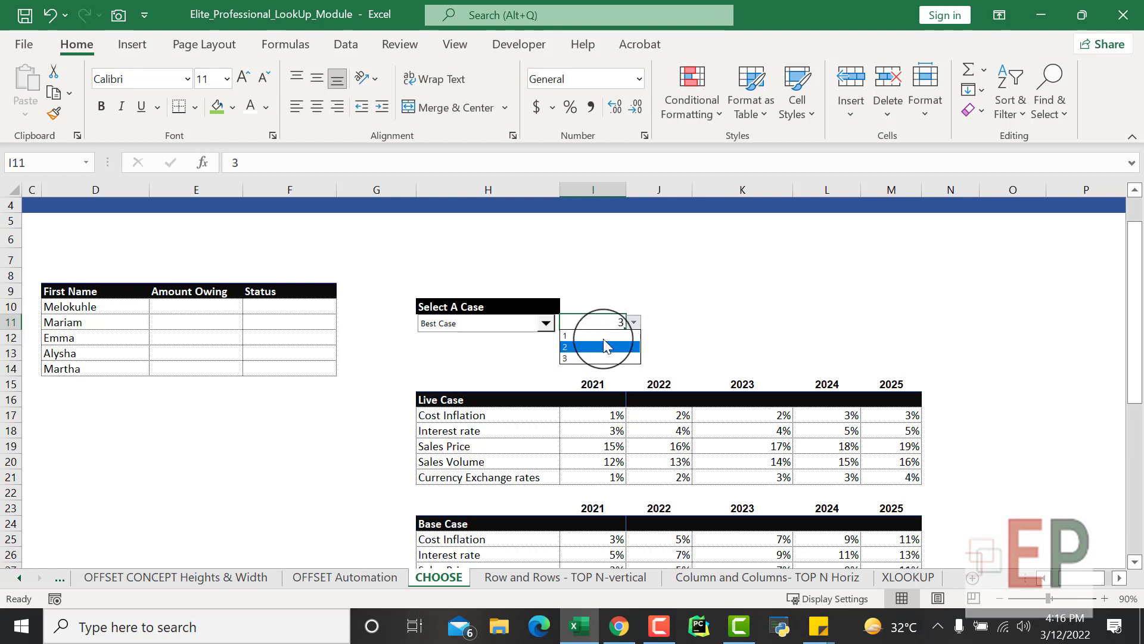
click(603, 336)
click(634, 322)
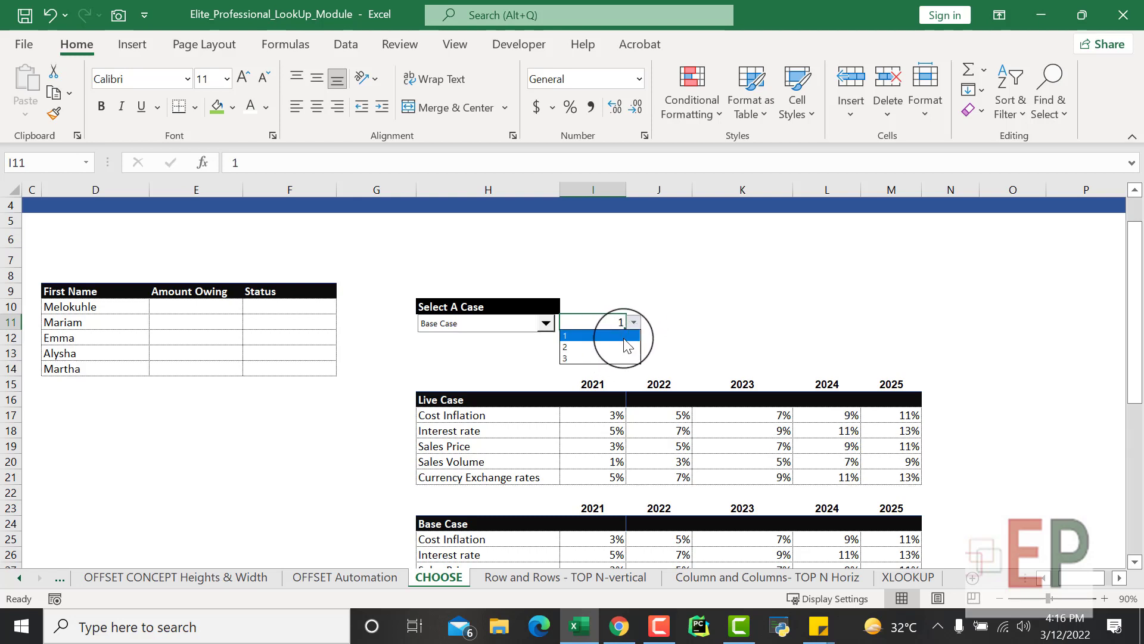
click(620, 347)
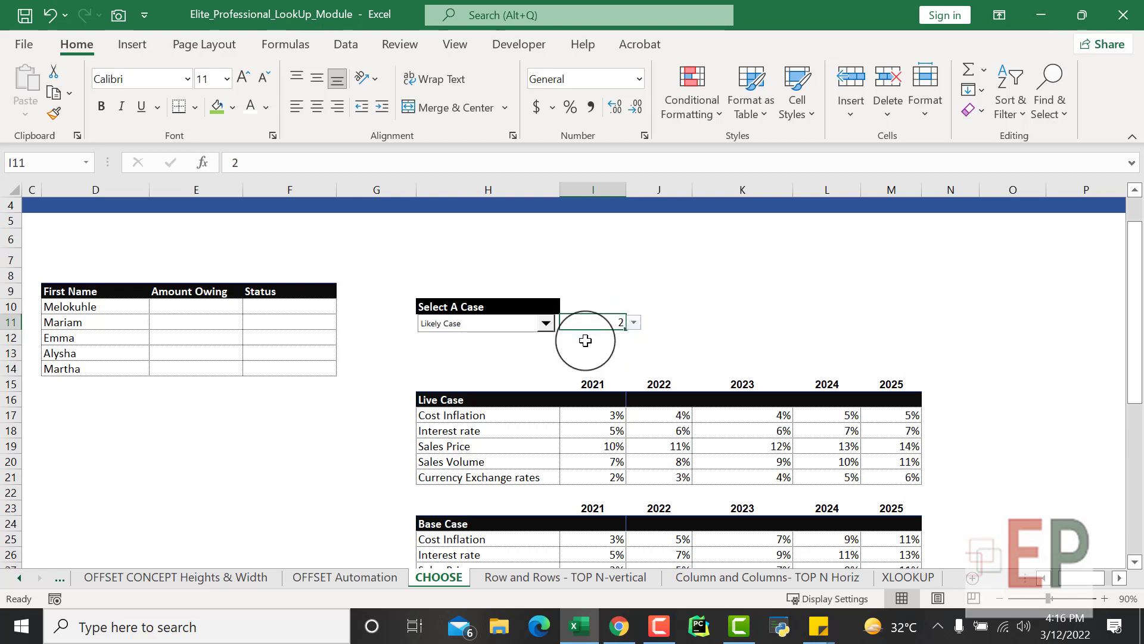
Step: Switch the scenario to Base Case, then Likely Case, then back to Best Case
click(545, 337)
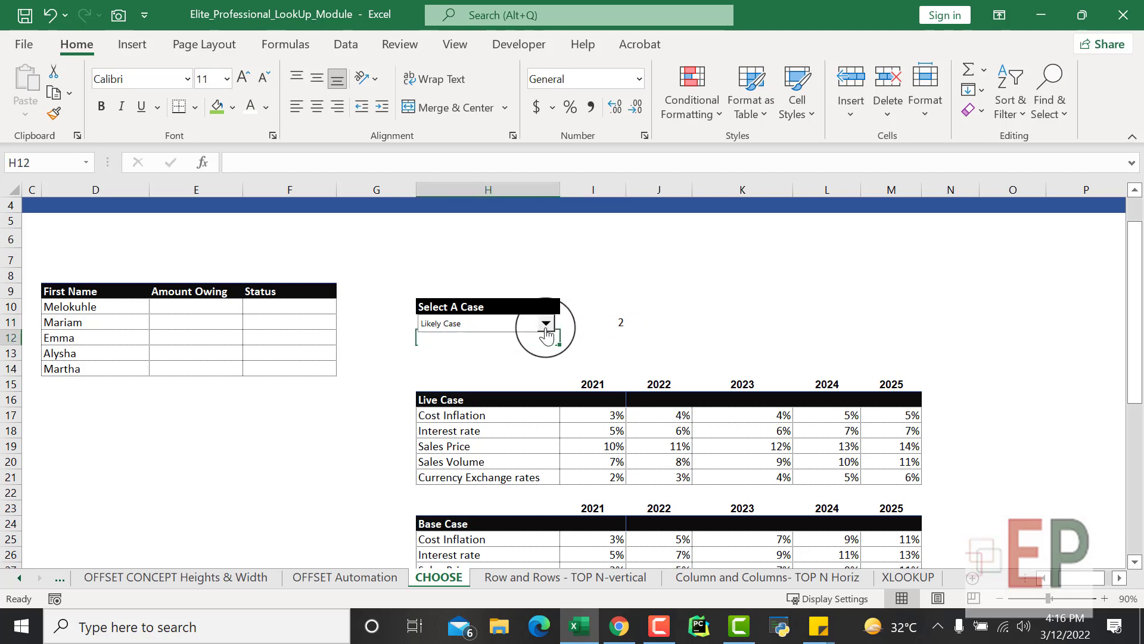
click(546, 323)
click(530, 336)
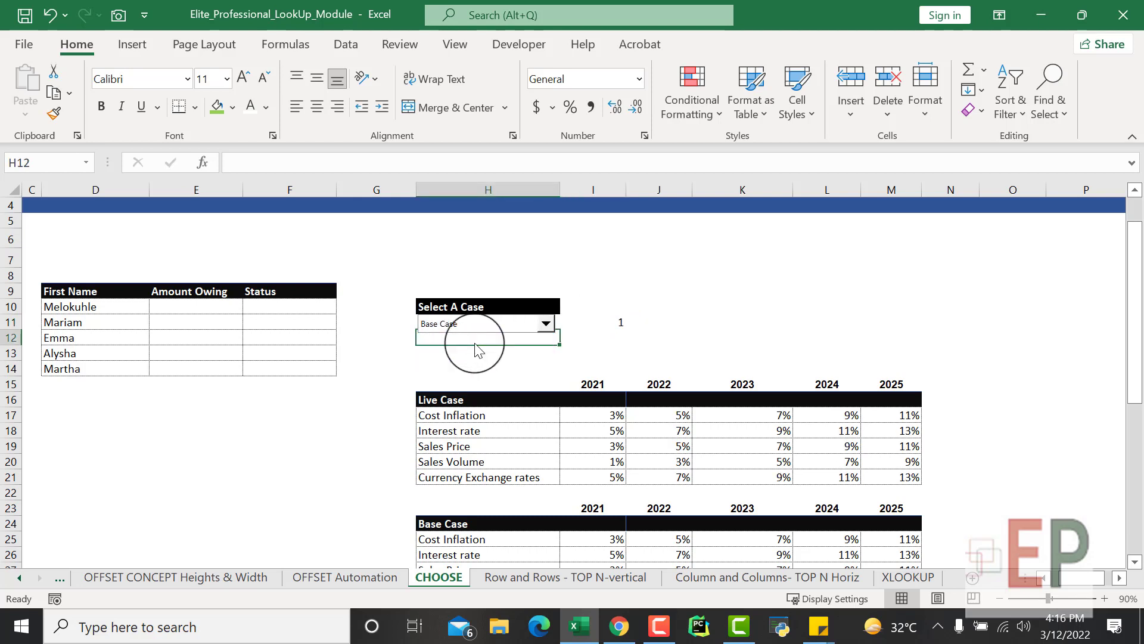
click(546, 323)
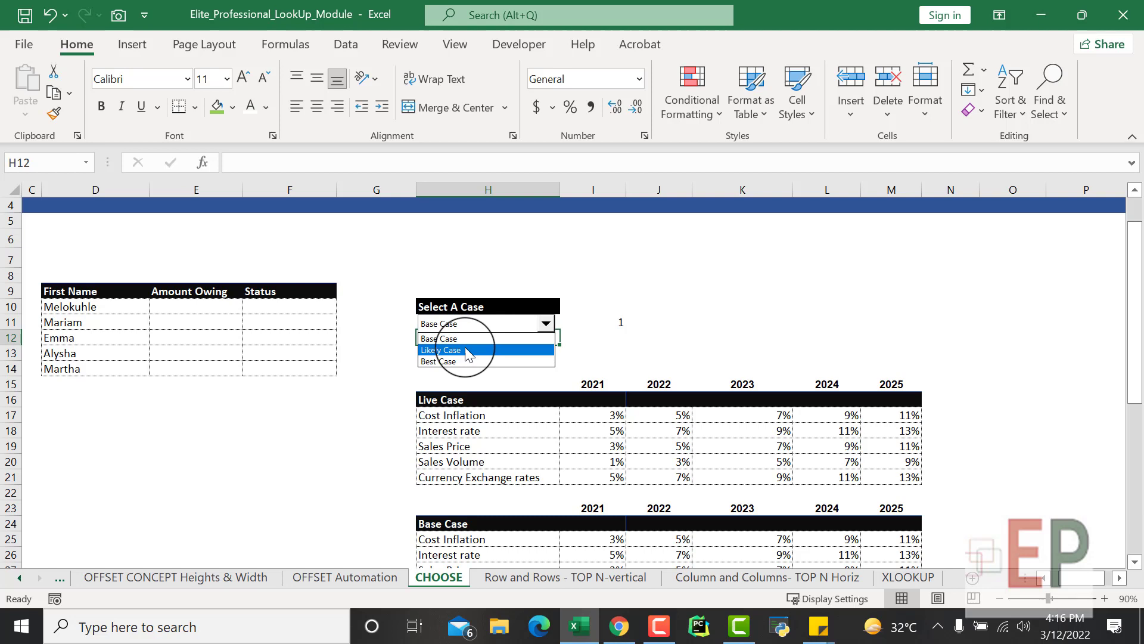
click(466, 351)
click(546, 324)
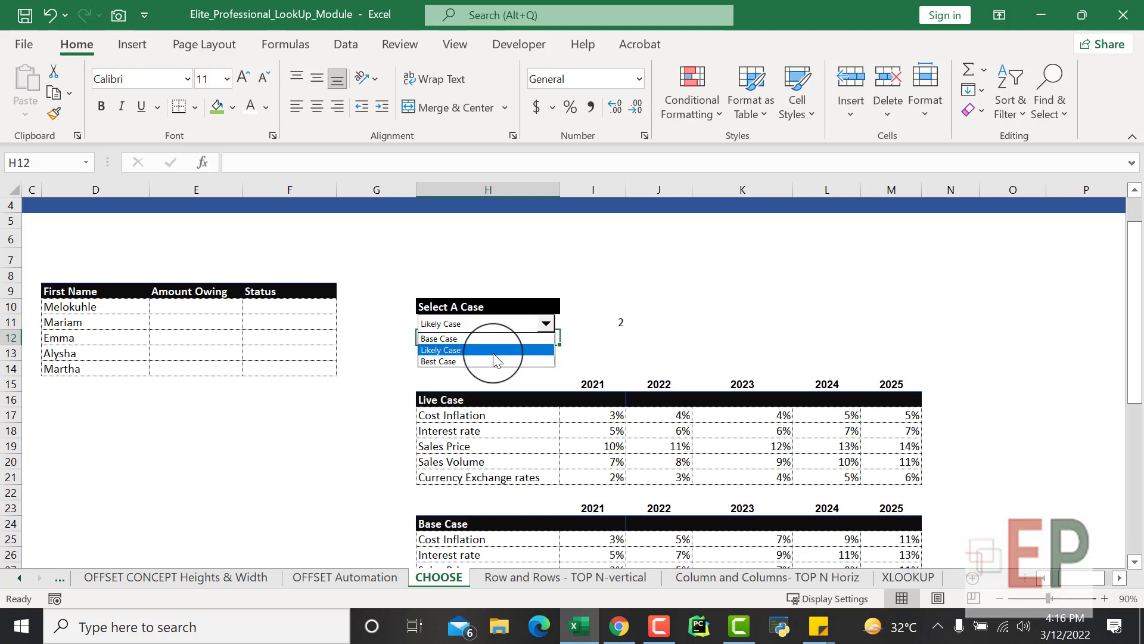
click(469, 362)
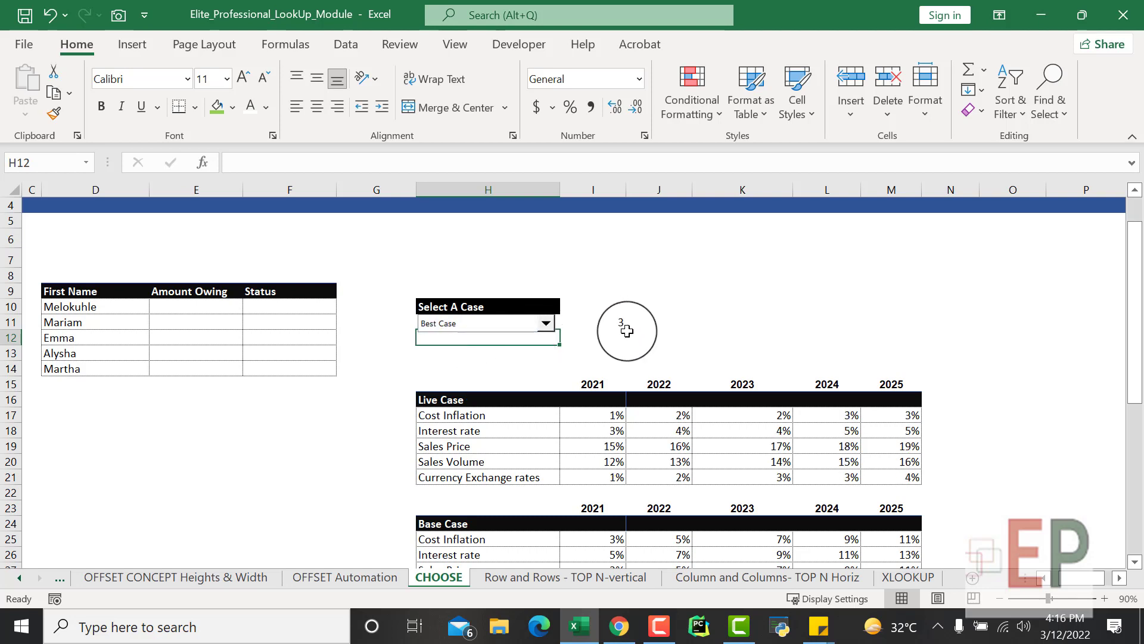
Step: Delete all existing Live Case values after inspecting the old formula in I17
click(661, 345)
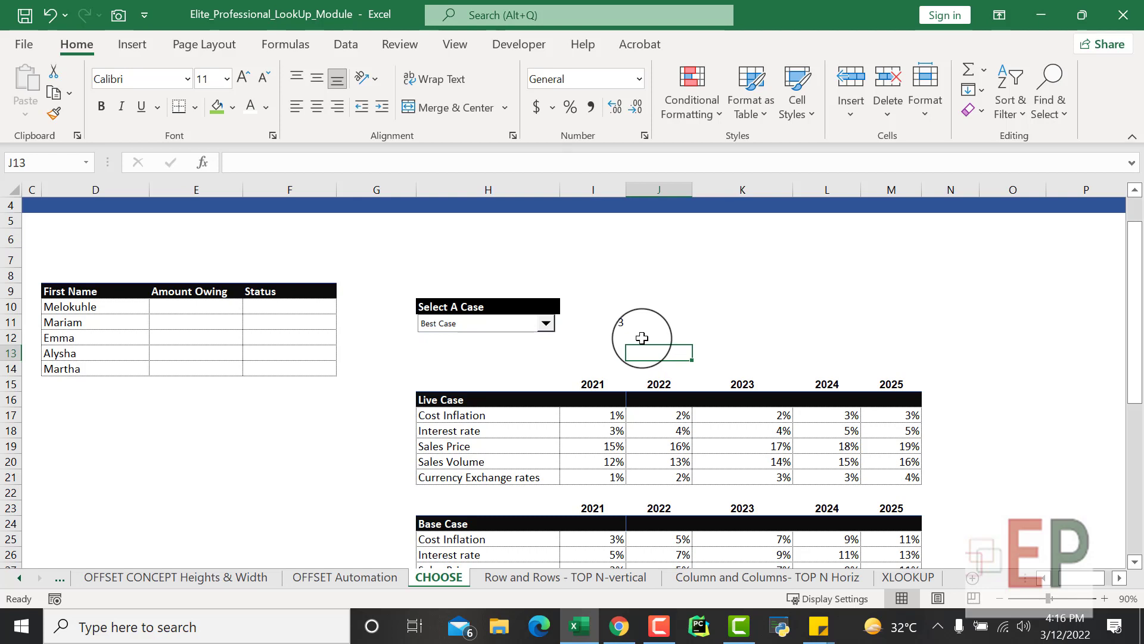
scroll(642, 339, down, 1)
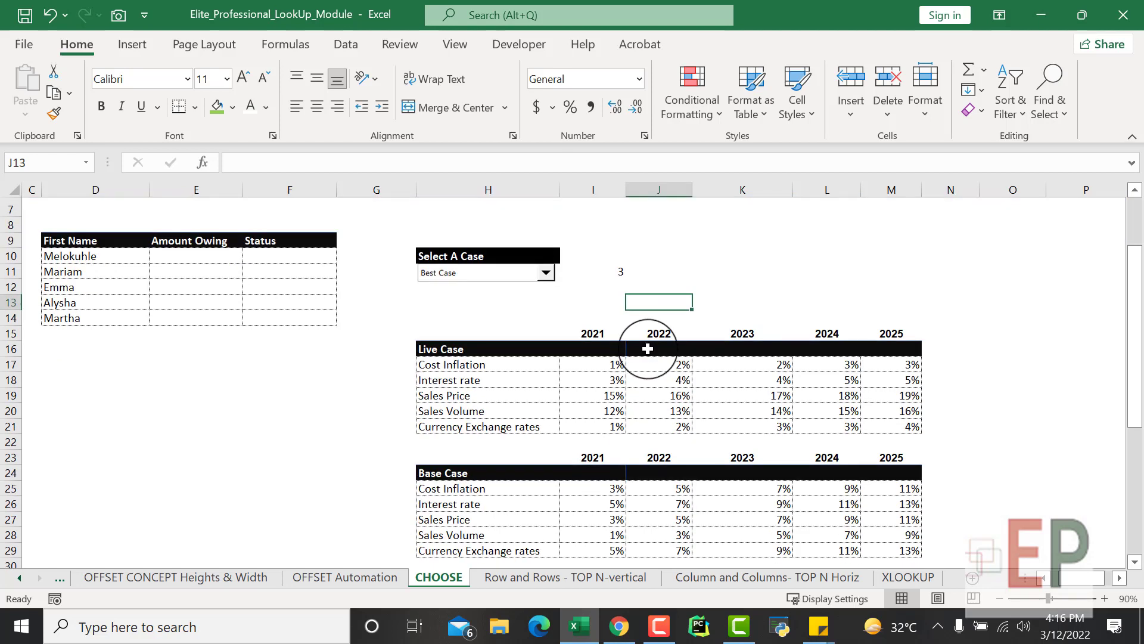
click(592, 334)
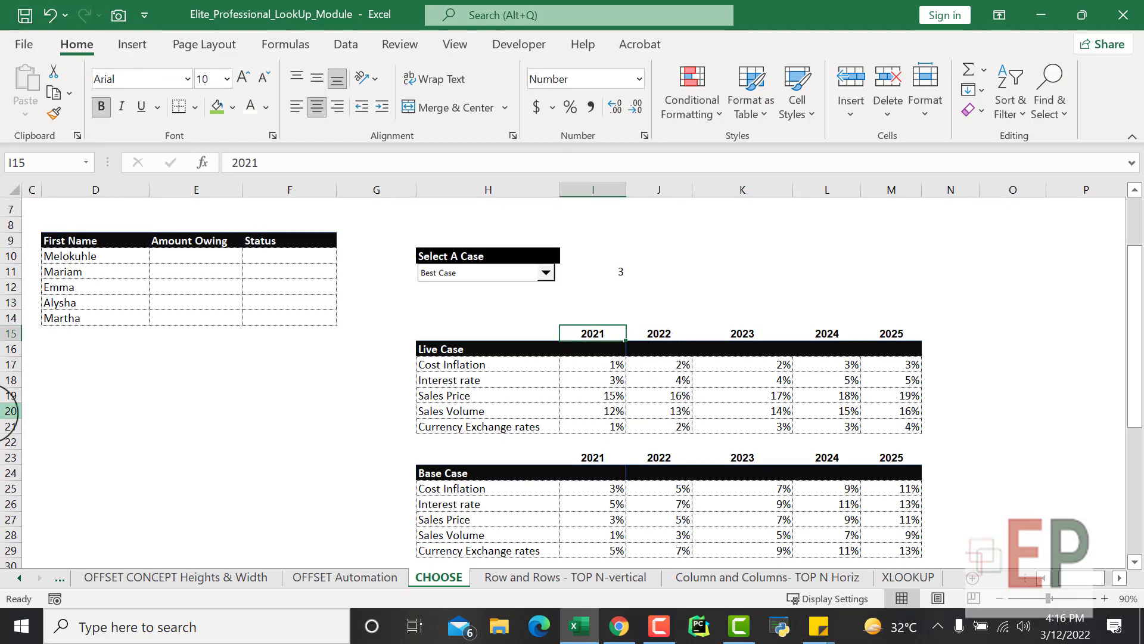
click(616, 363)
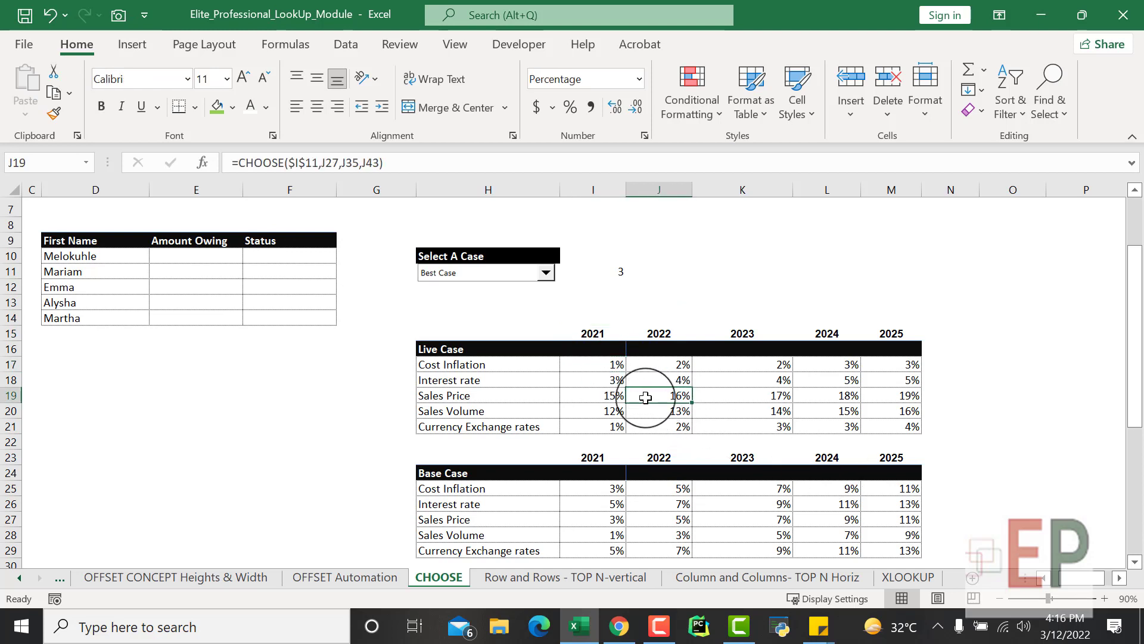
drag(608, 361, 904, 422)
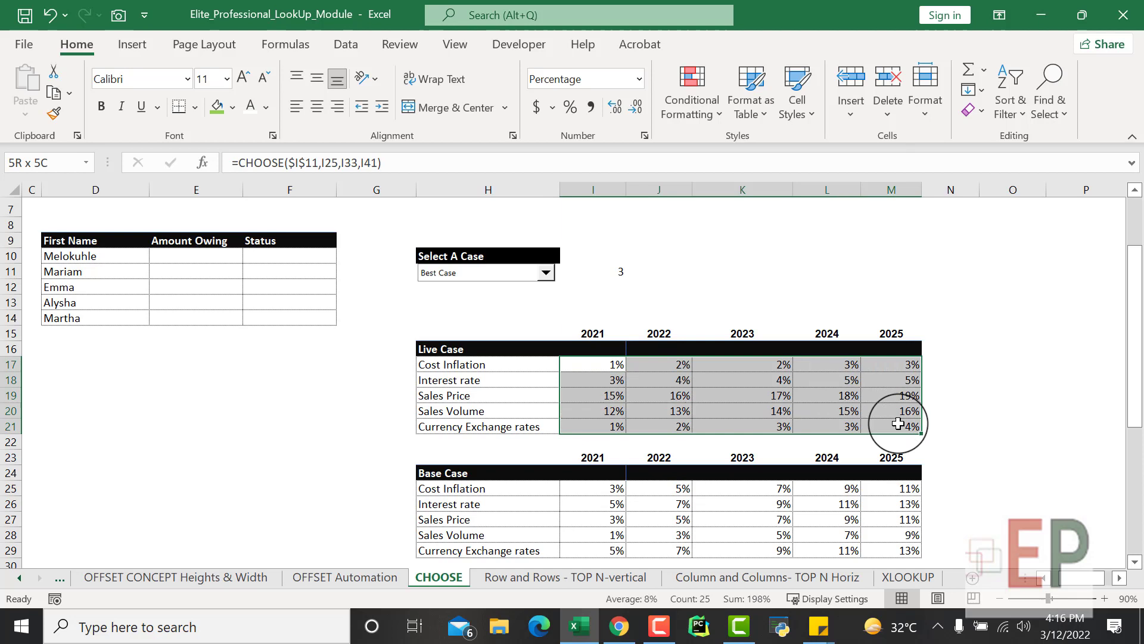
key(Delete)
Step: Start a CHOOSE formula in I17 using I11 as the index
click(598, 362)
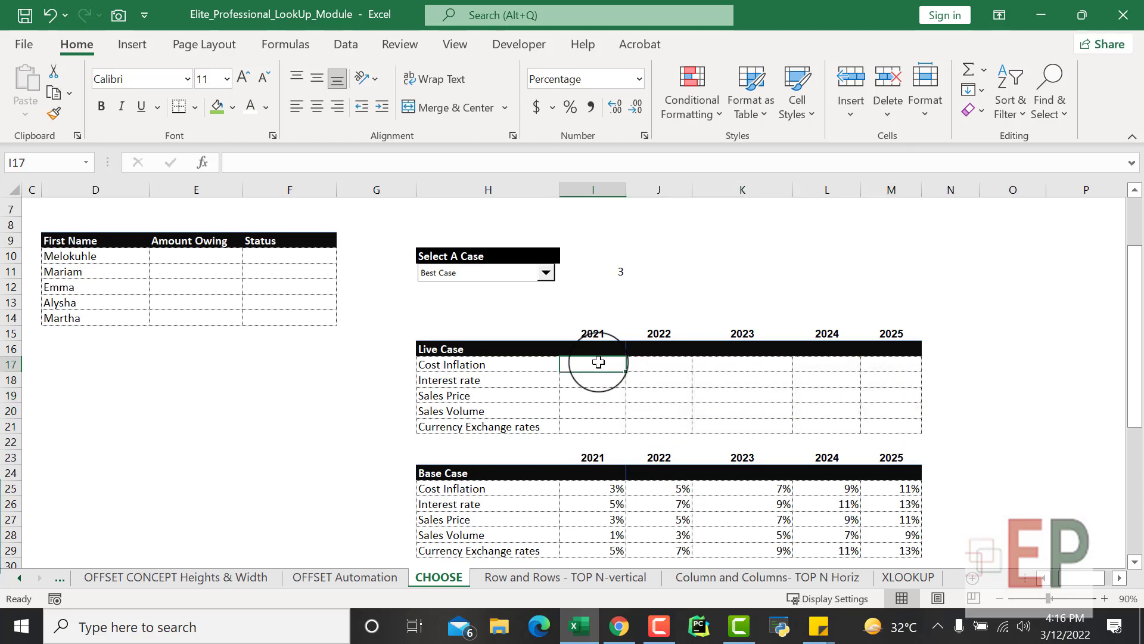
text(=cho)
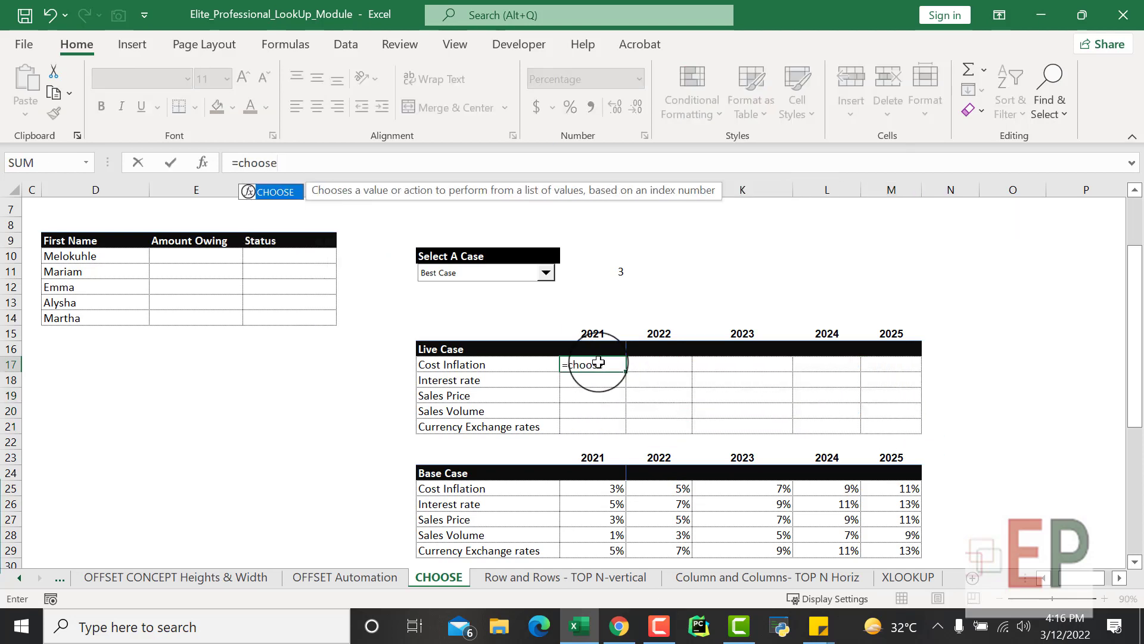
text(ose)
key(Tab)
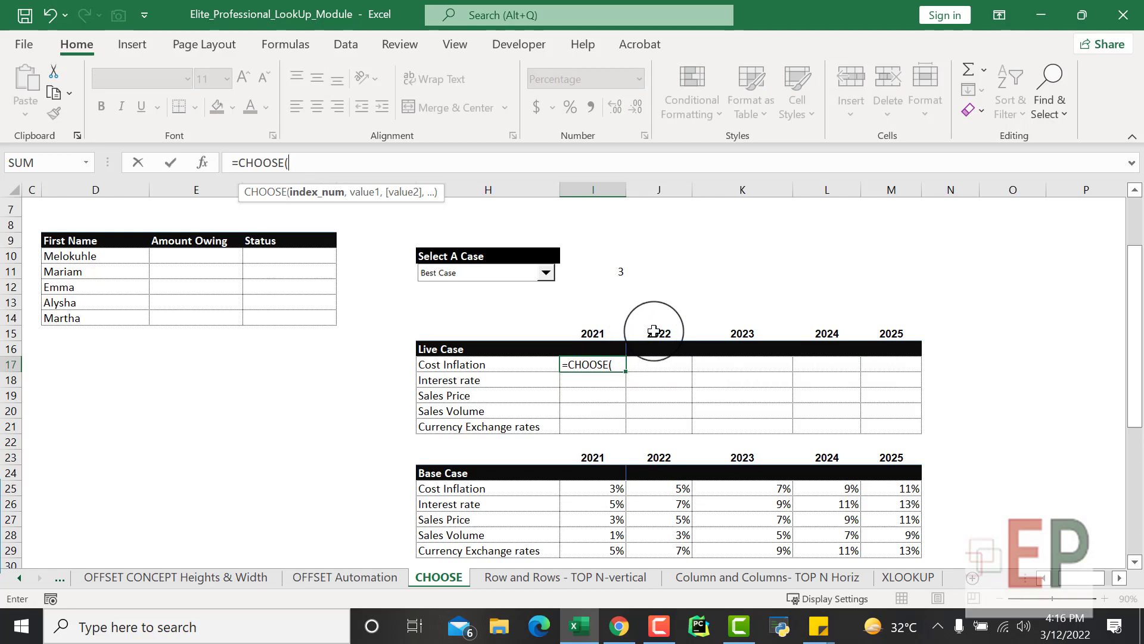
click(605, 272)
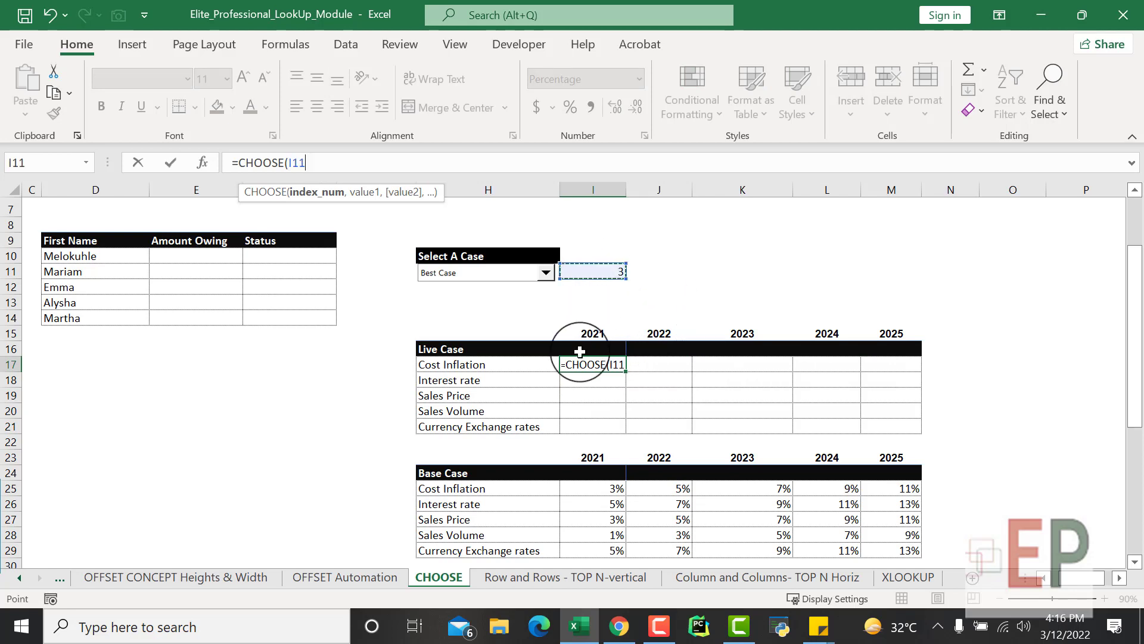
text(,)
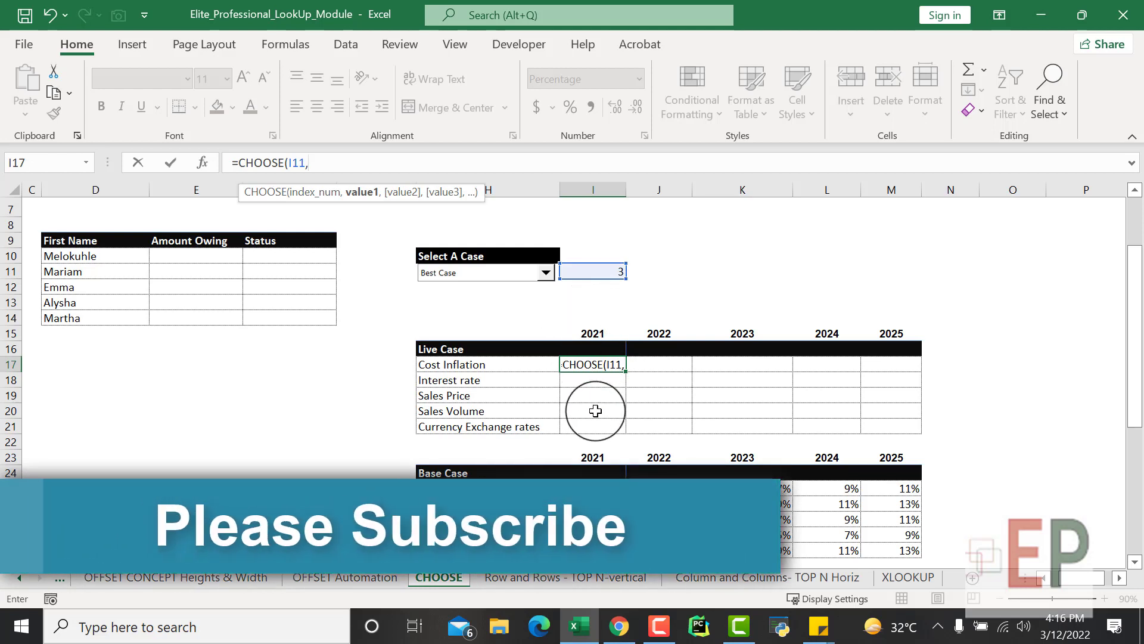
Step: Add I25, I33 and I41 as the Base, Likely and Best Case choices, closing the bracket
scroll(609, 458, down, 2)
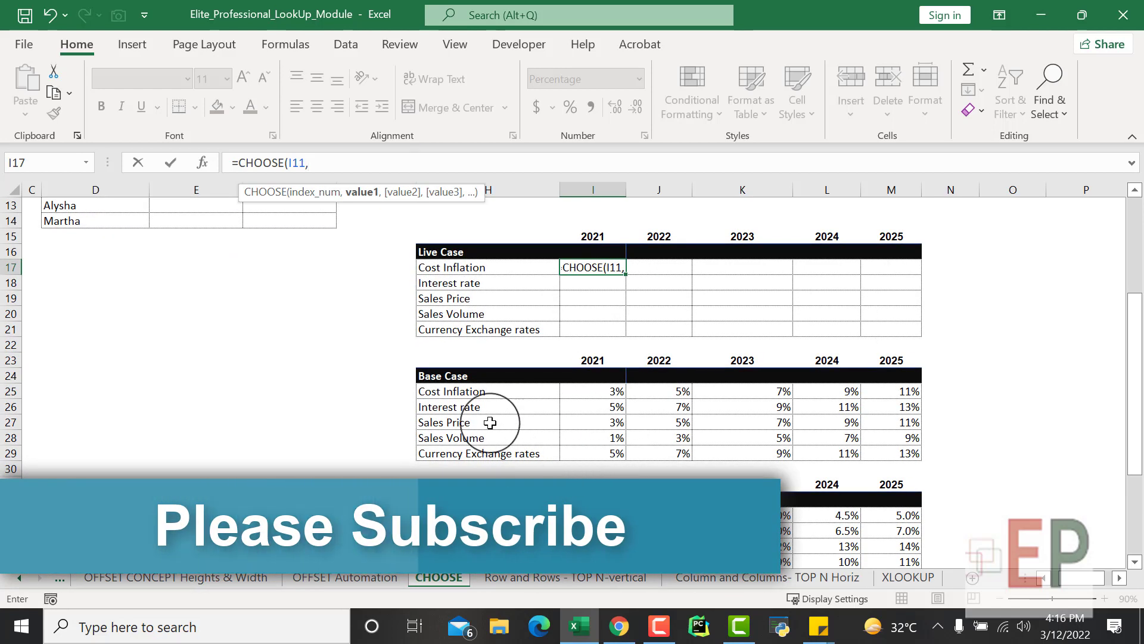
scroll(477, 417, down, 2)
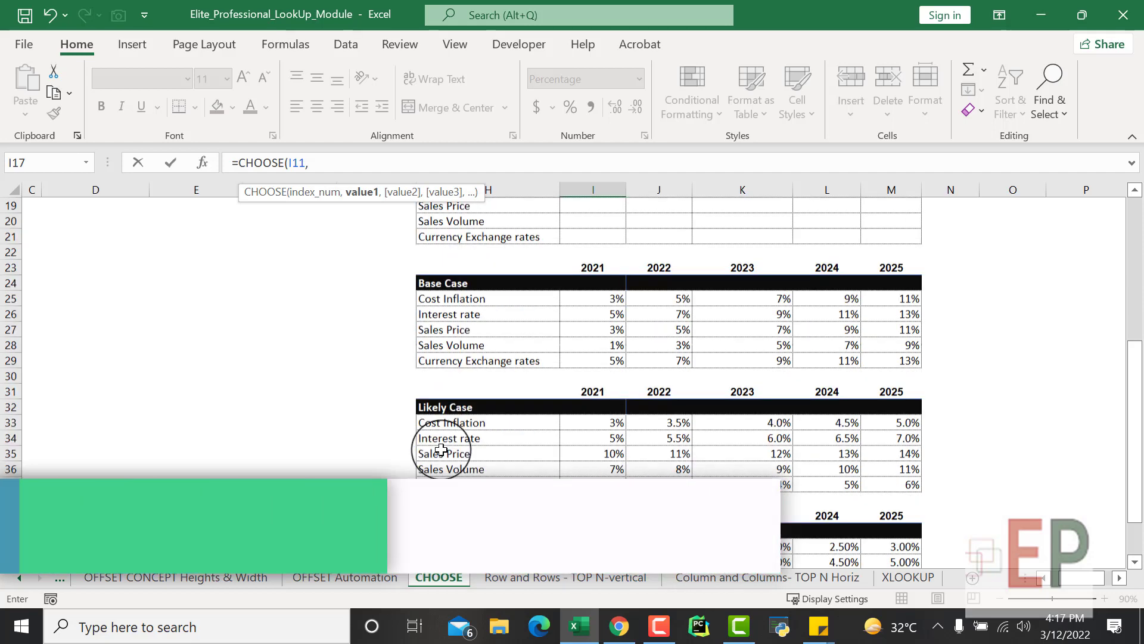
scroll(536, 415, down, 2)
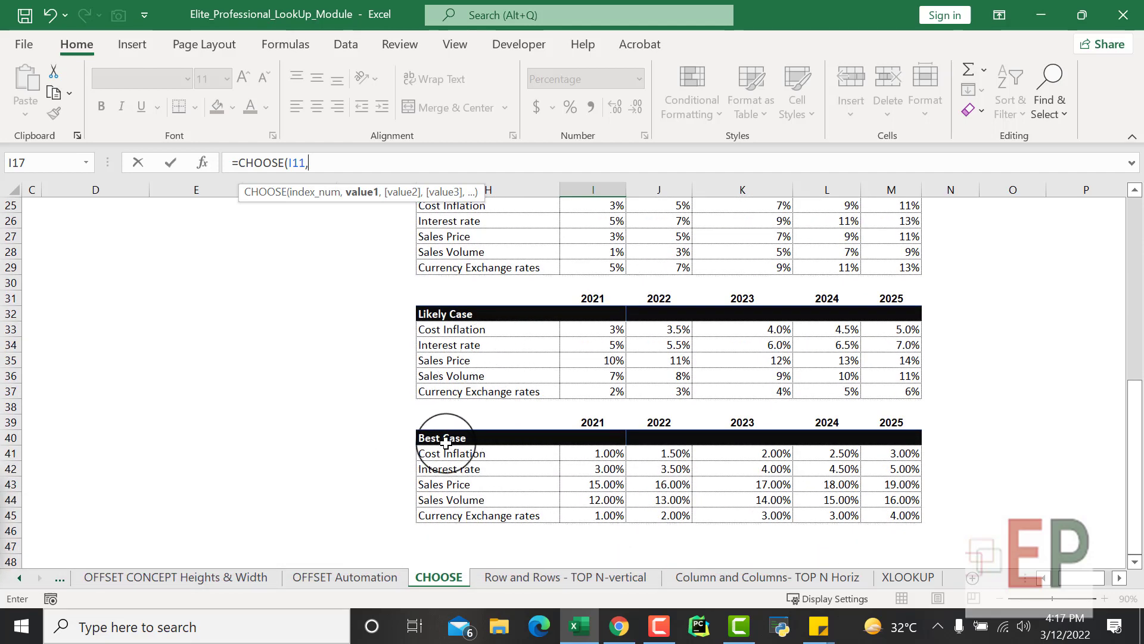
scroll(572, 490, up, 6)
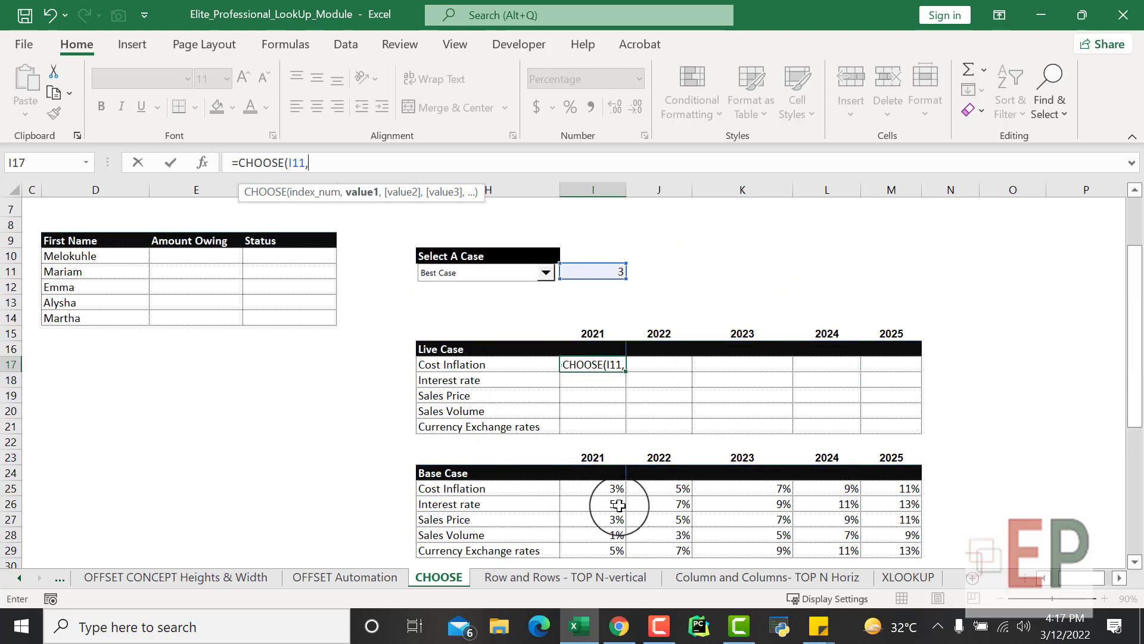
click(602, 492)
text(,)
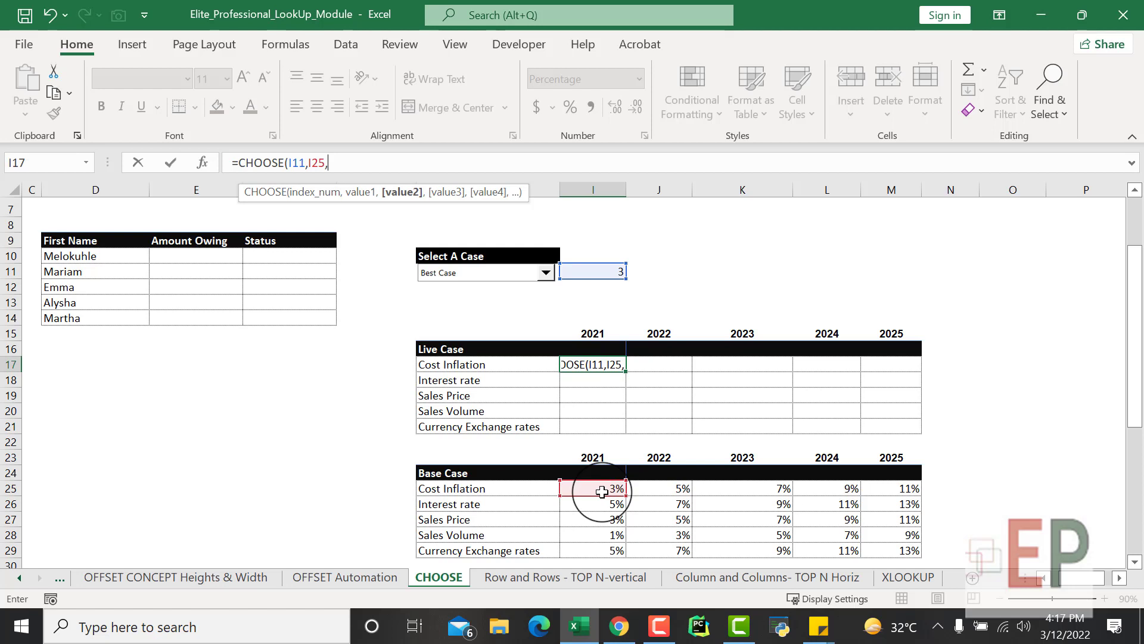
scroll(602, 492, down, 4)
click(602, 420)
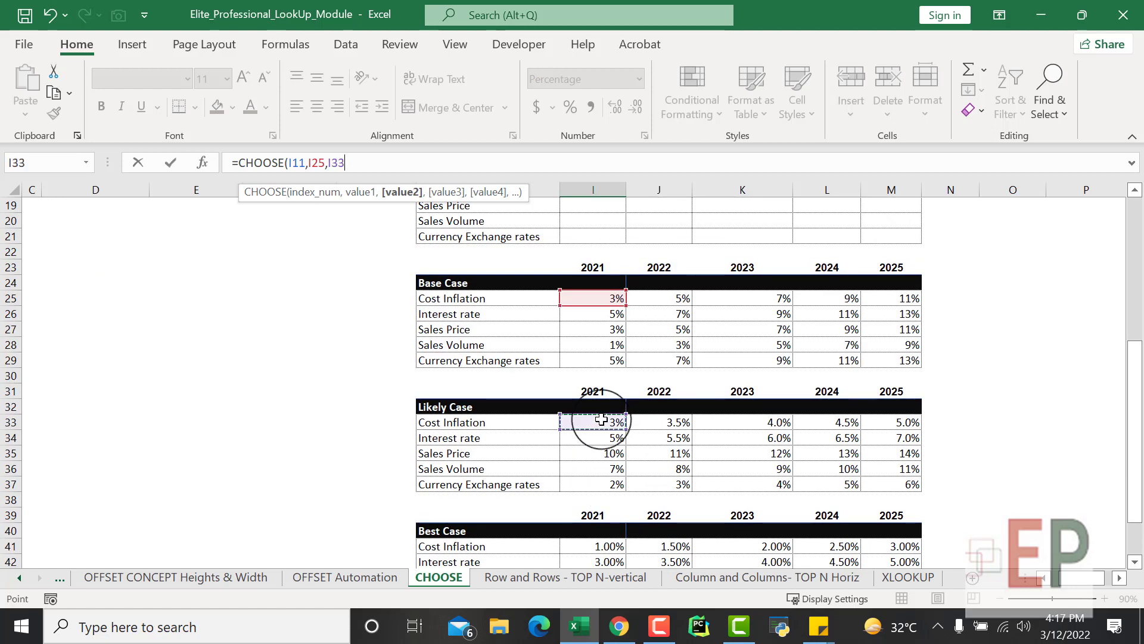
text(,)
click(604, 546)
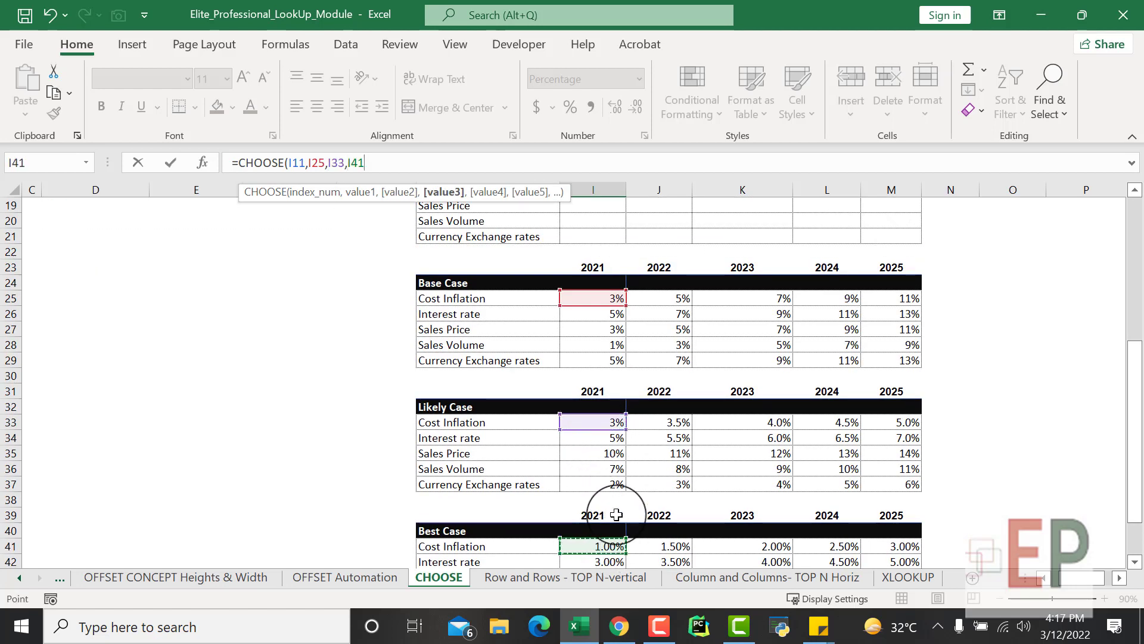
text())
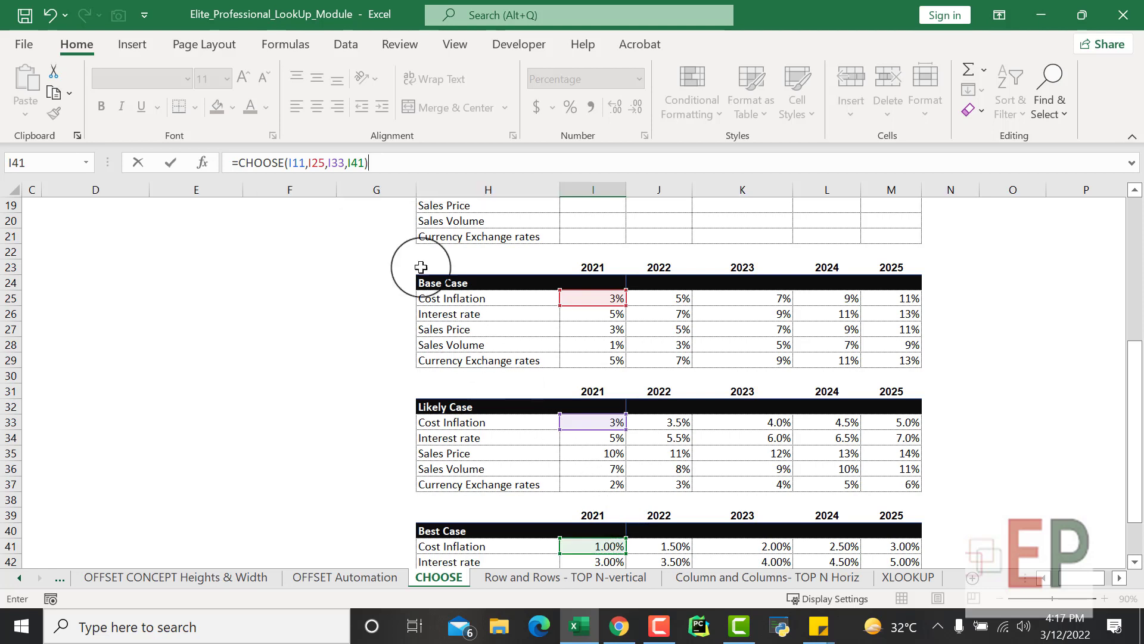
scroll(663, 371, up, 6)
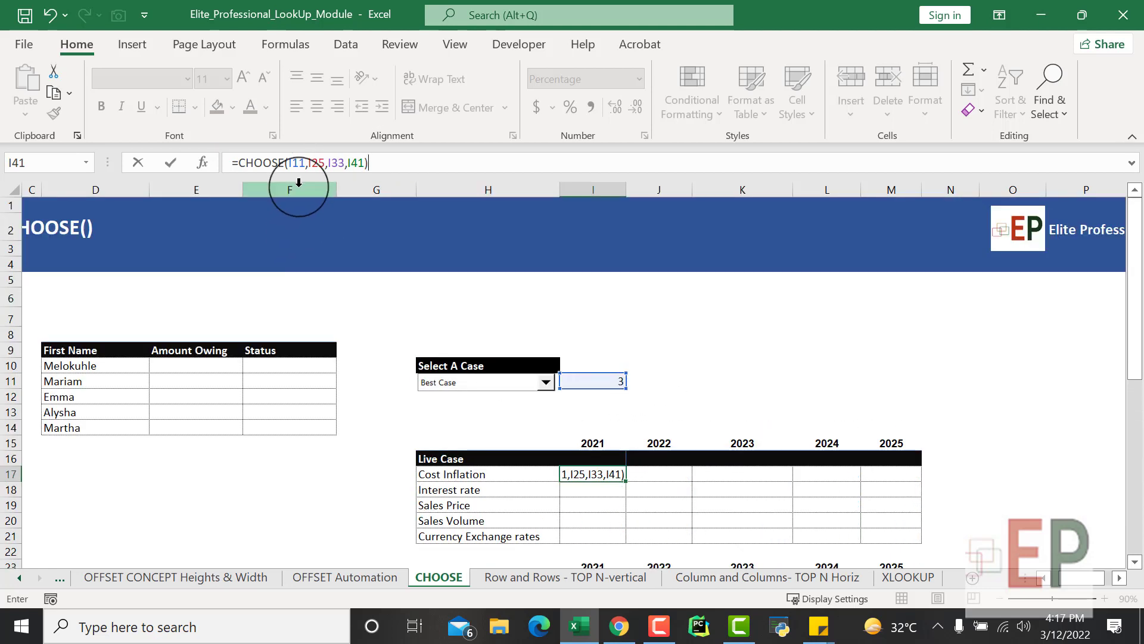
Step: Lock the index as $I$11 and commit the CHOOSE formula in I17
click(299, 162)
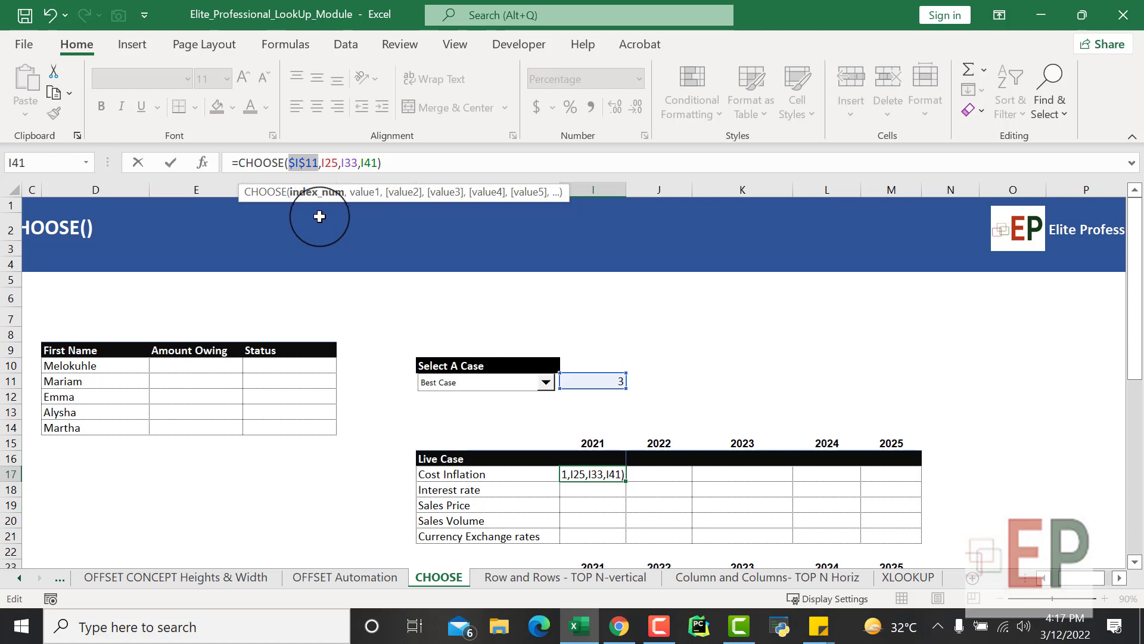
key(Return)
click(718, 397)
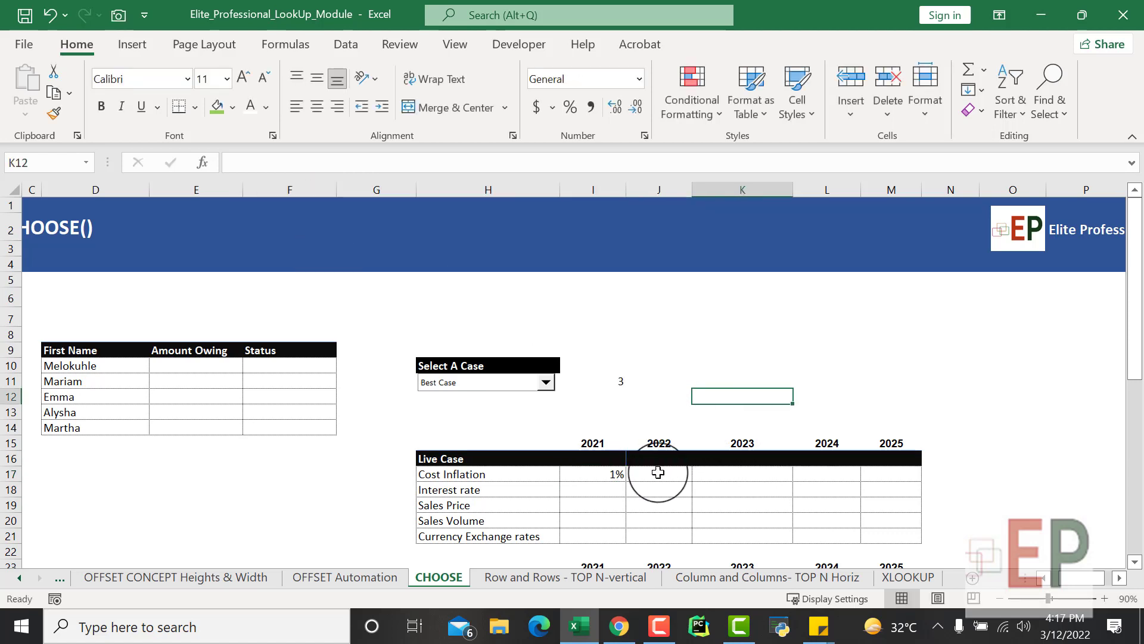
click(603, 475)
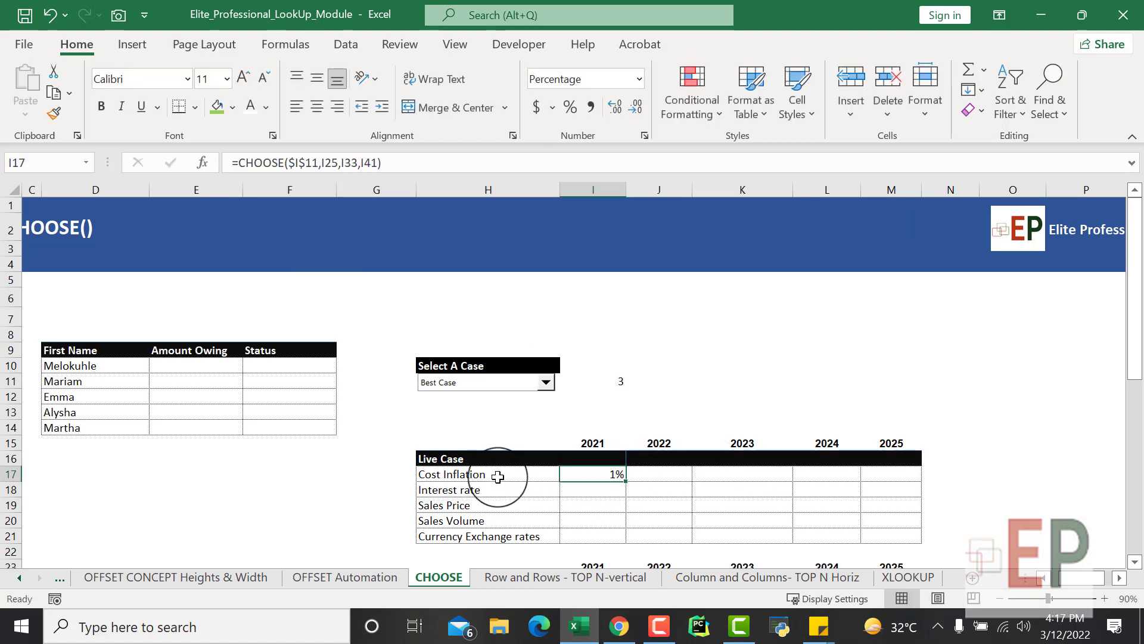
Step: Show the Best Case figures in I41:M45 as whole percentages with no decimals
scroll(593, 447, down, 3)
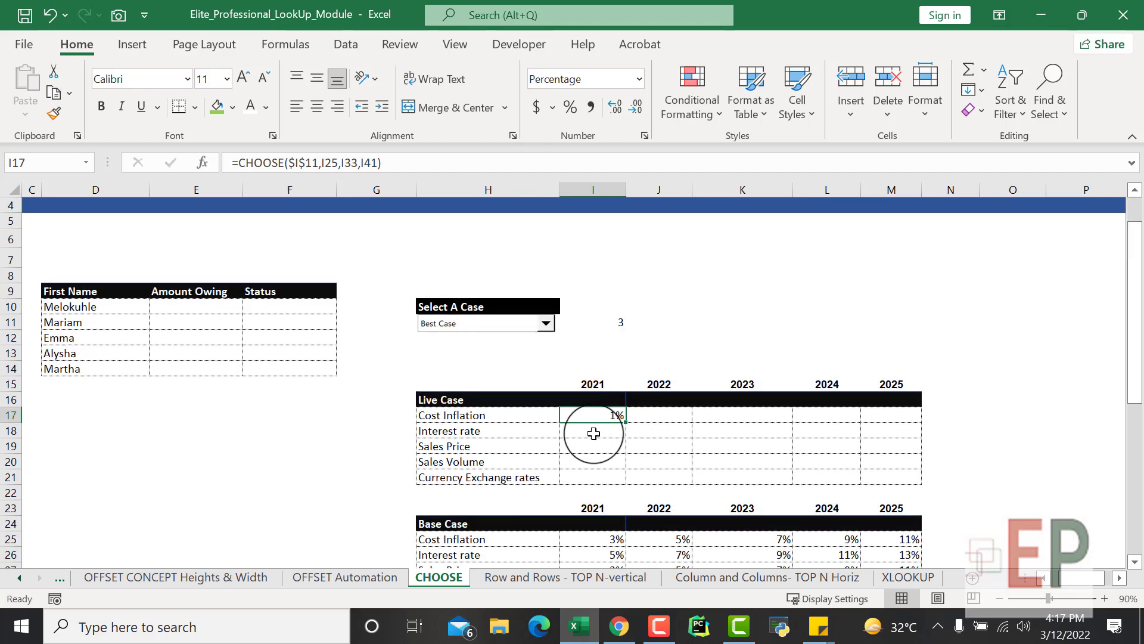
scroll(603, 452, down, 3)
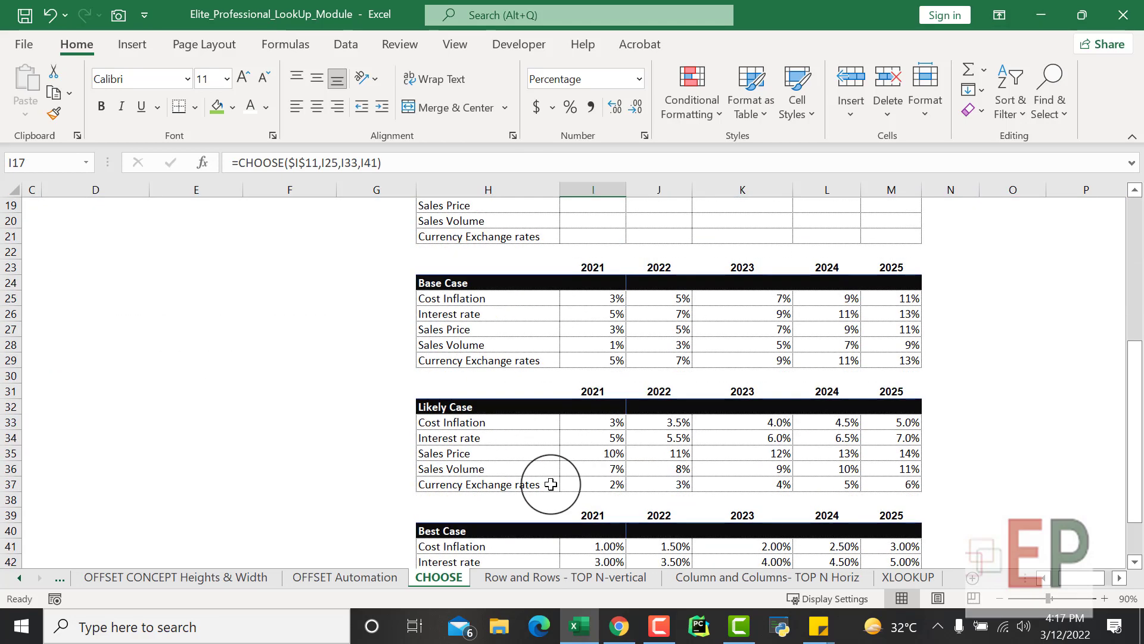
scroll(609, 552, down, 2)
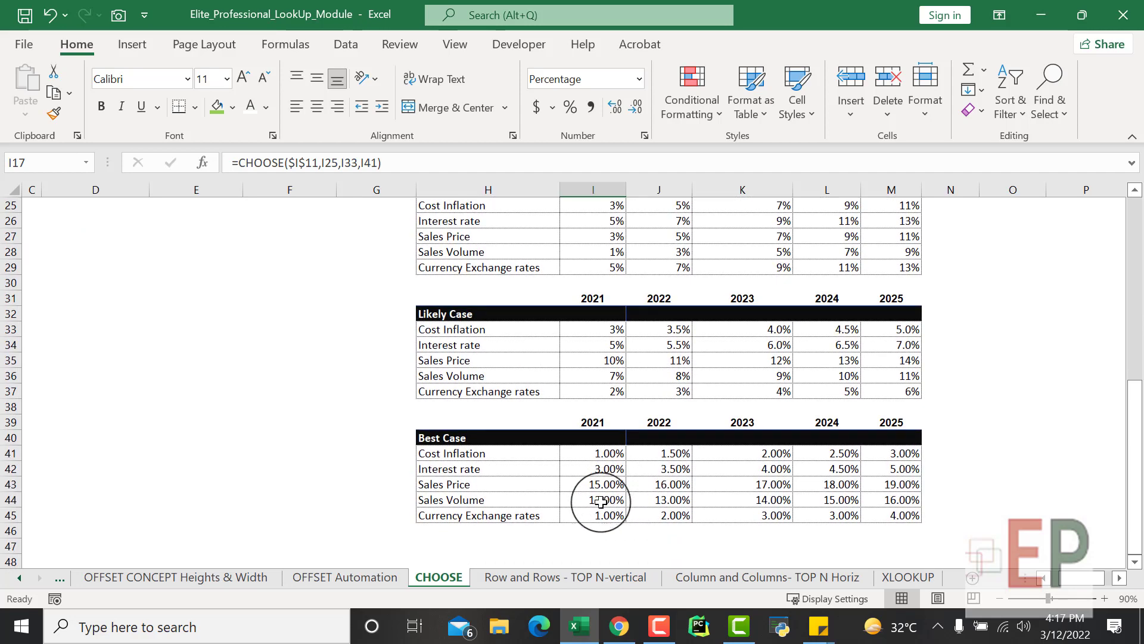
drag(590, 455, 888, 517)
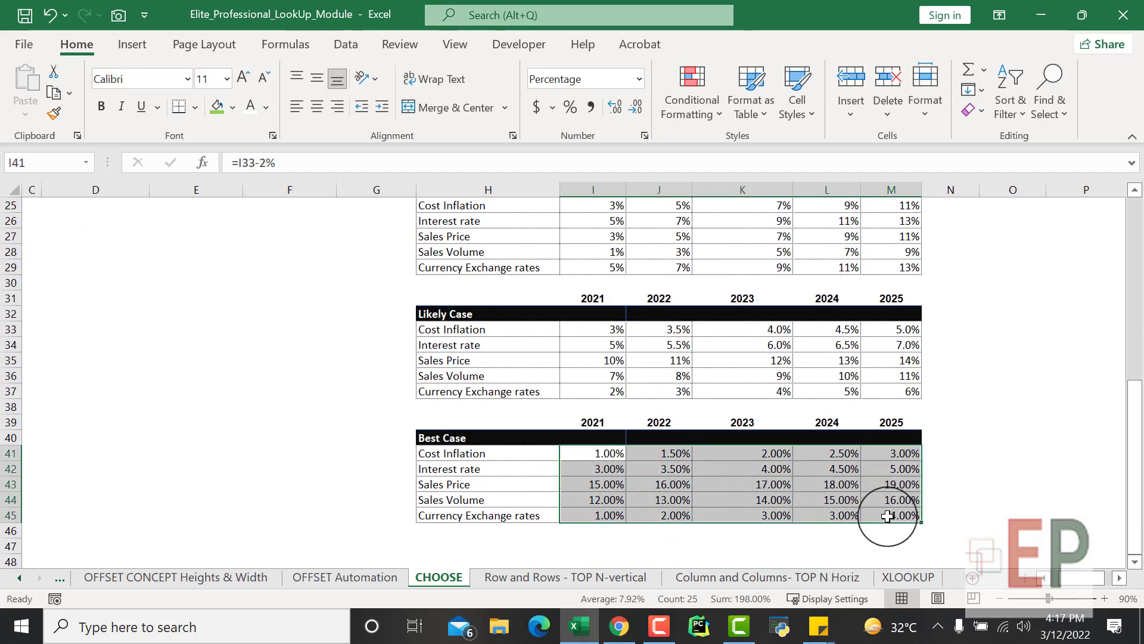
click(635, 113)
click(635, 113)
click(365, 441)
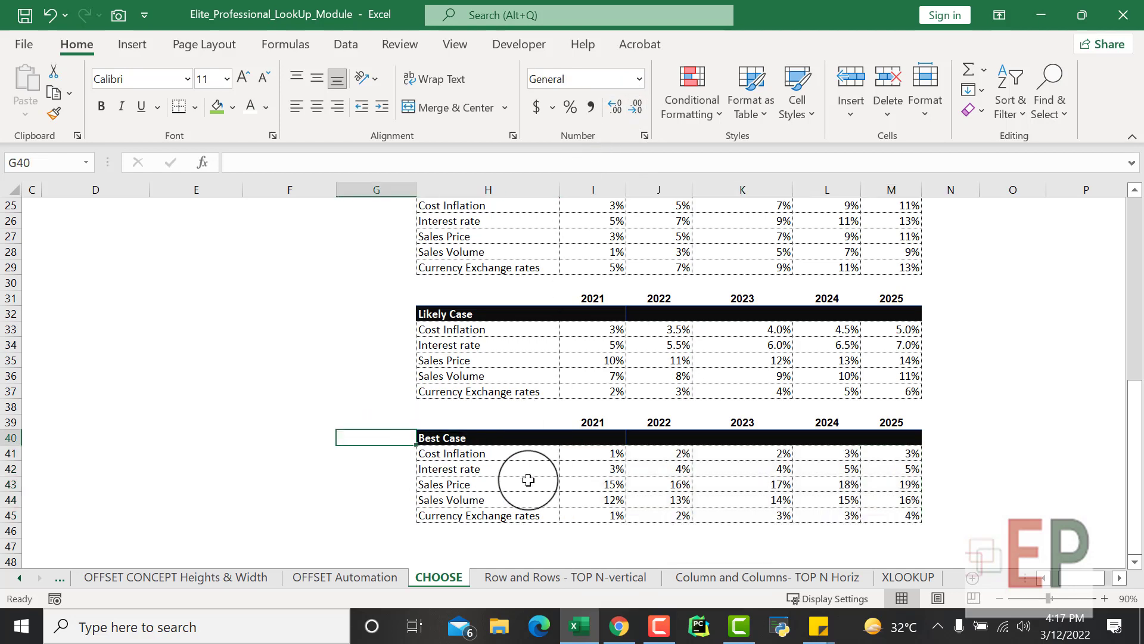
click(585, 450)
scroll(567, 302, up, 8)
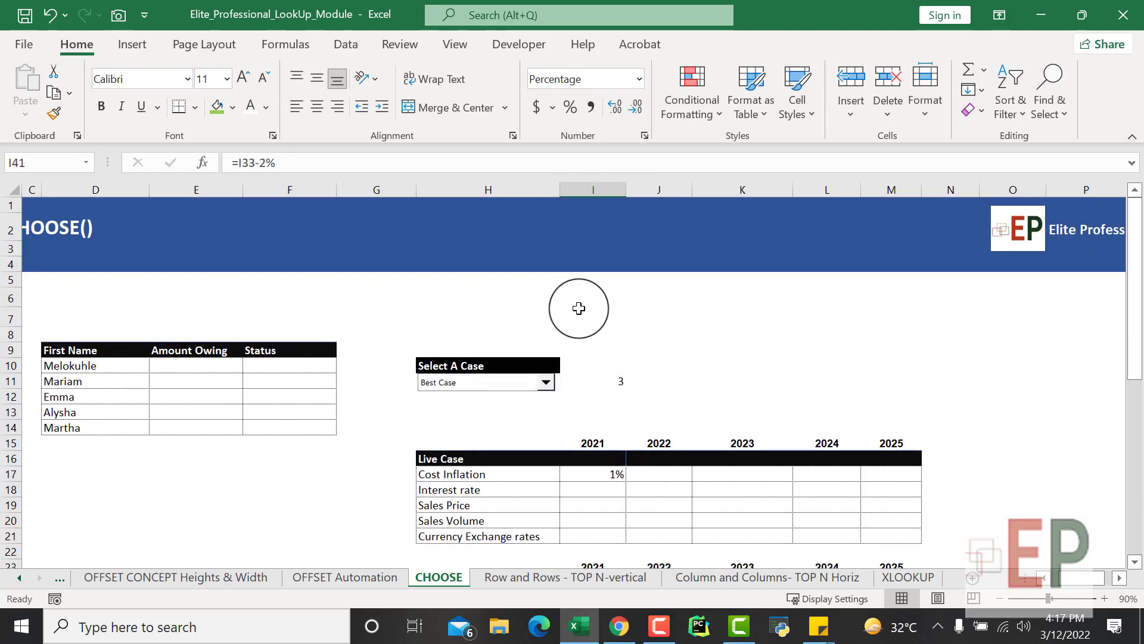
Step: Select Base Case, then fill I17's CHOOSE formula right across to 2025 (M17)
click(546, 382)
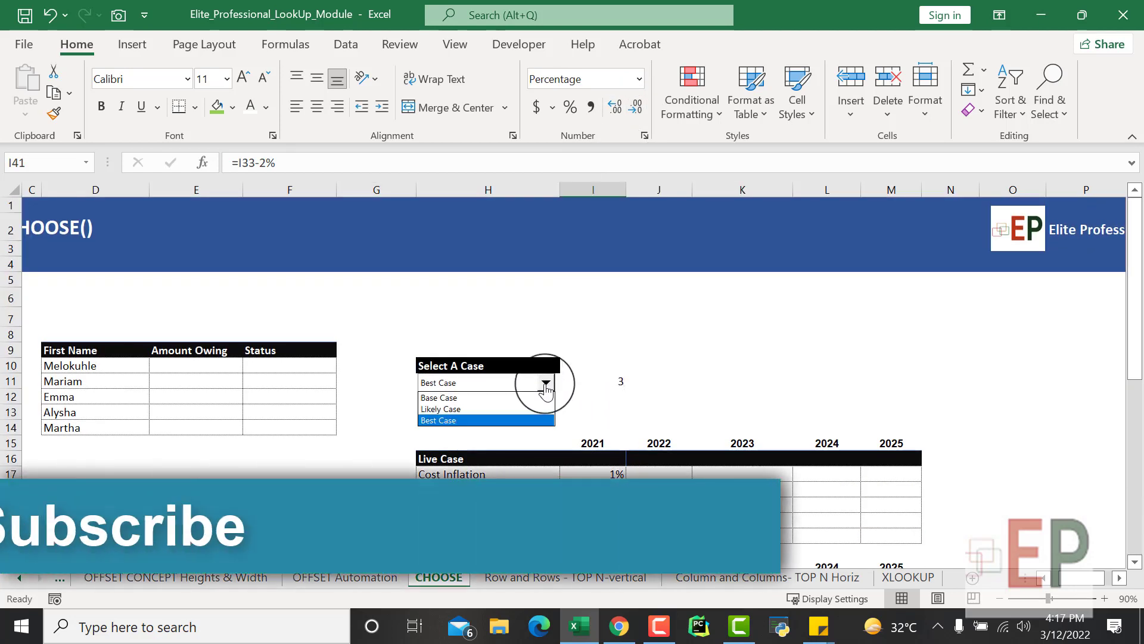
click(473, 398)
scroll(616, 402, down, 3)
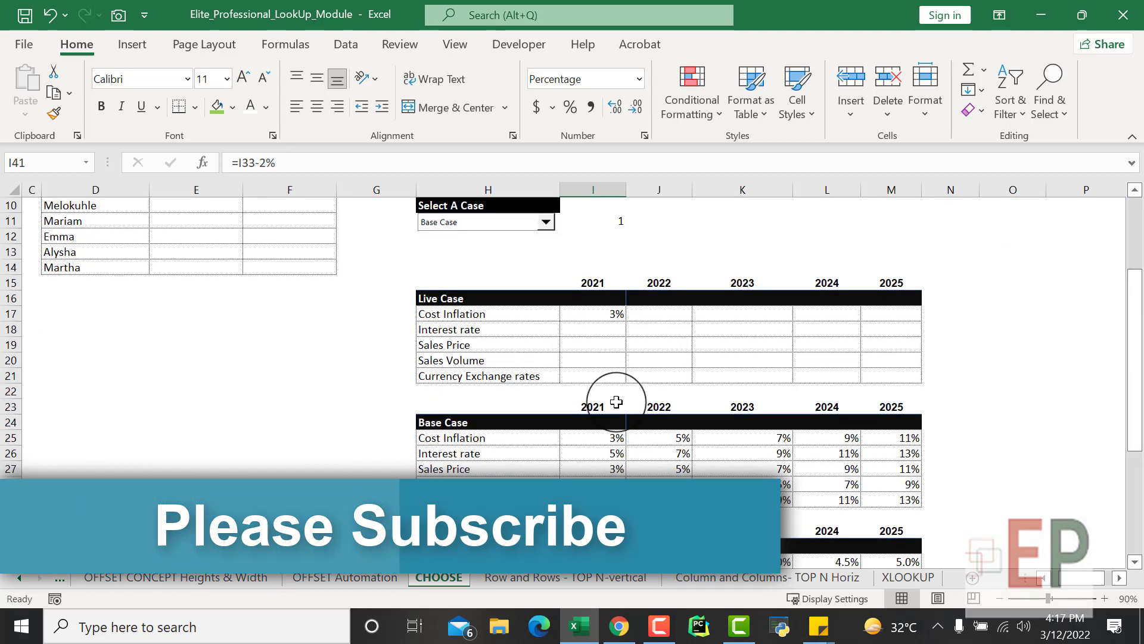
click(614, 314)
click(611, 358)
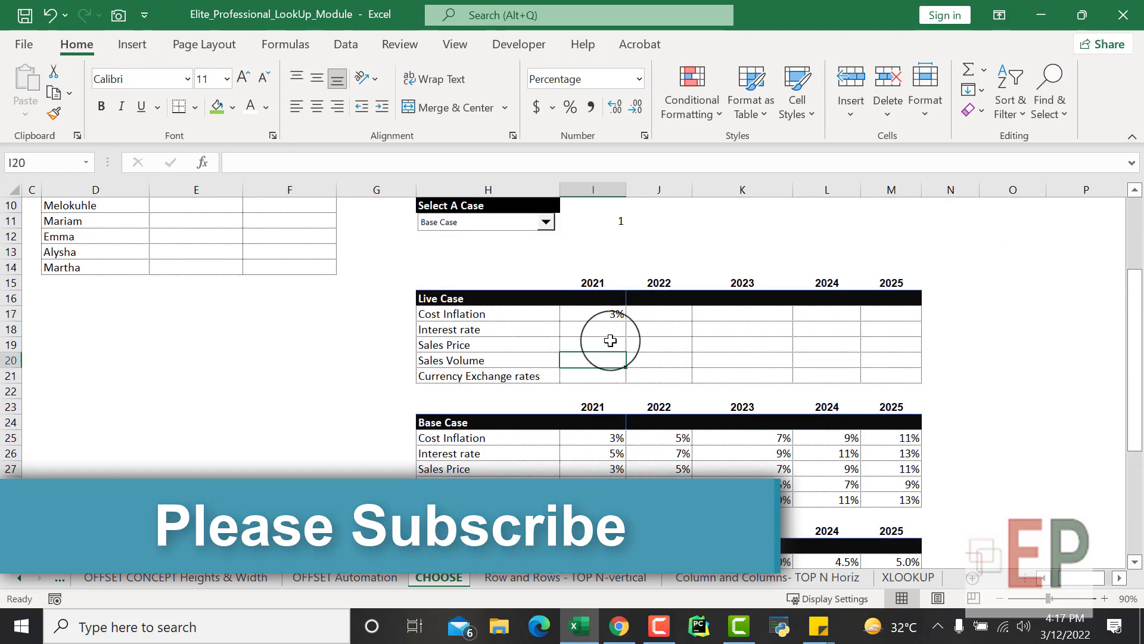
click(617, 314)
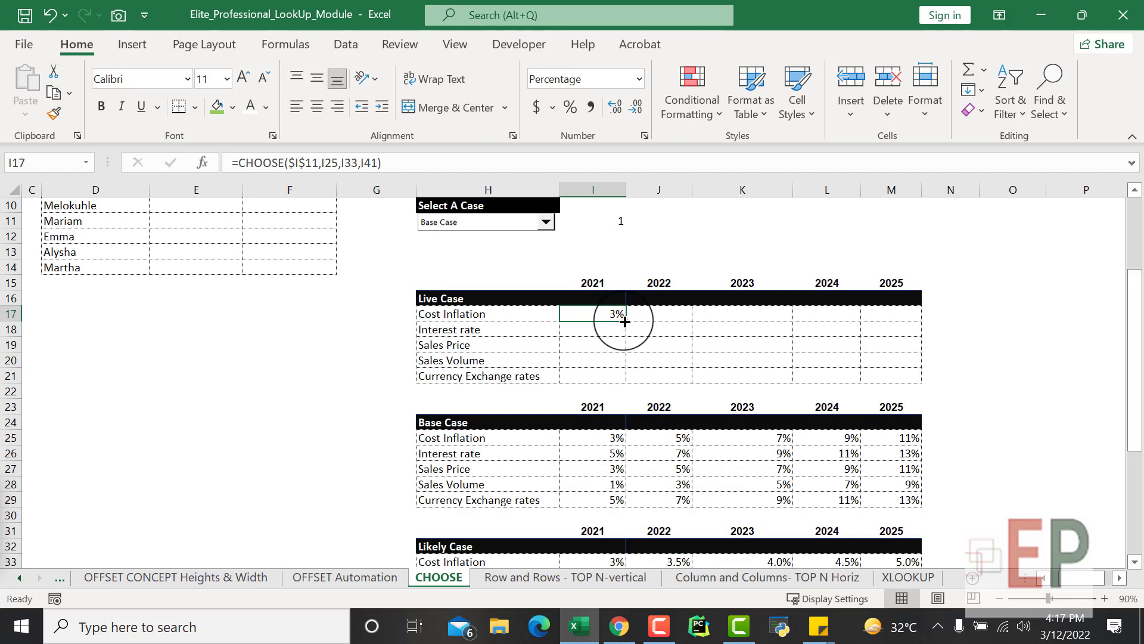
drag(624, 322, 906, 382)
Step: Fill the formula down through row 21, then switch the case to Likely and Best Case
click(995, 314)
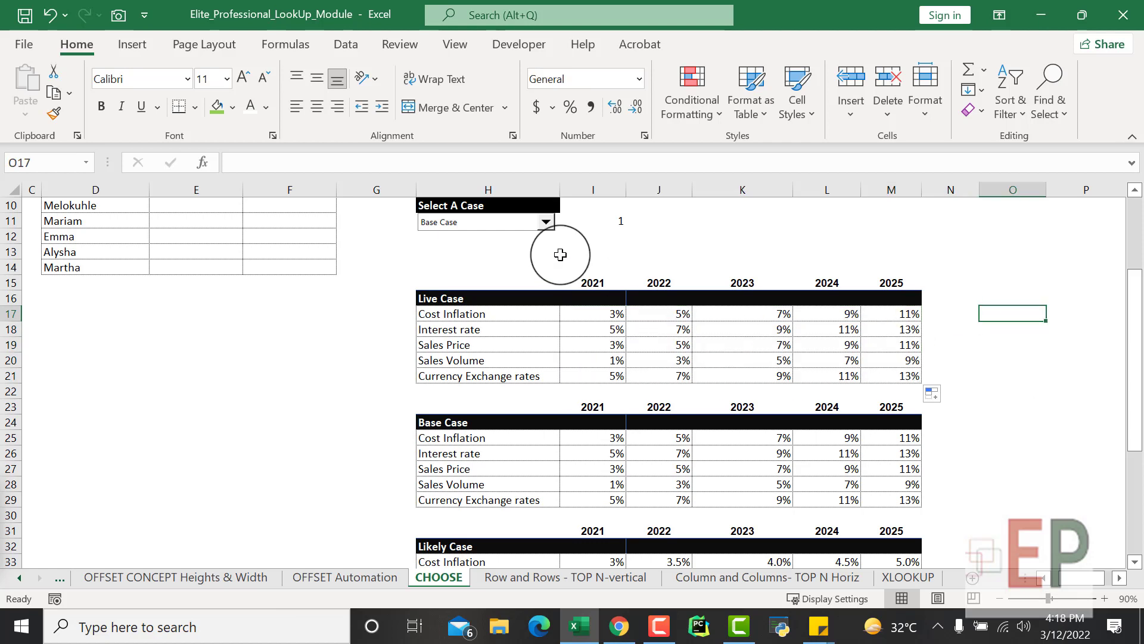
click(546, 223)
click(510, 247)
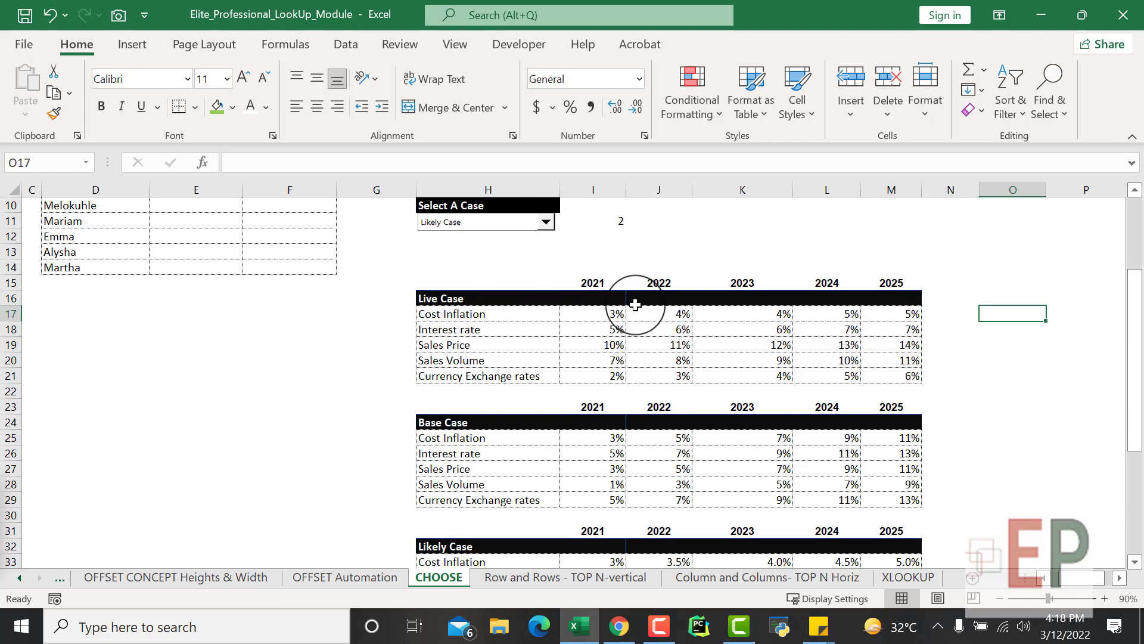
click(546, 222)
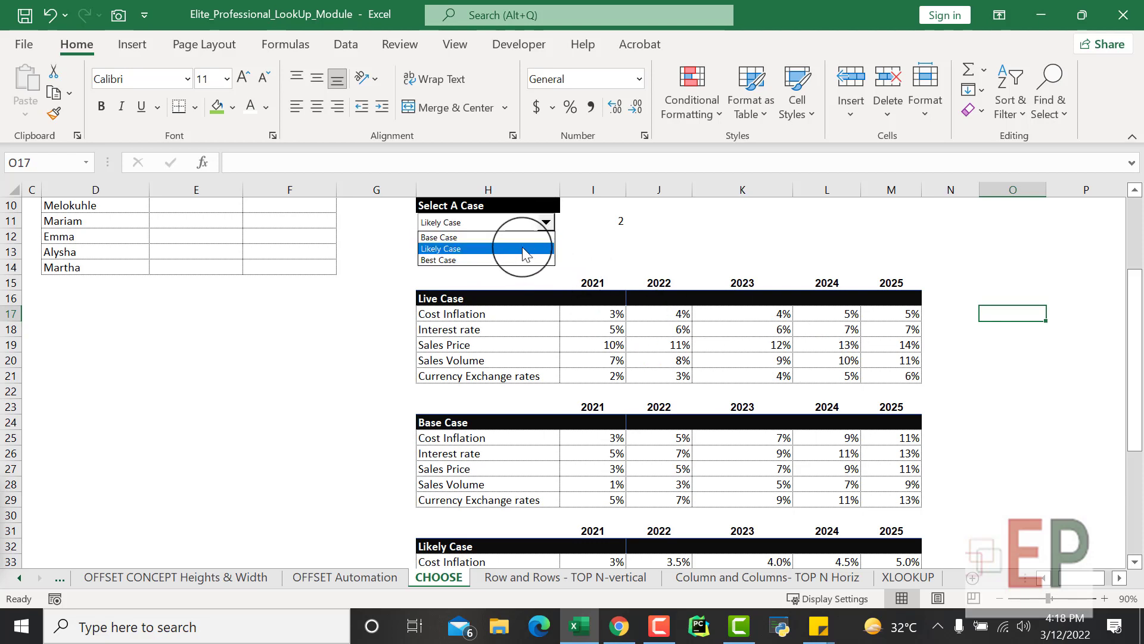
click(515, 258)
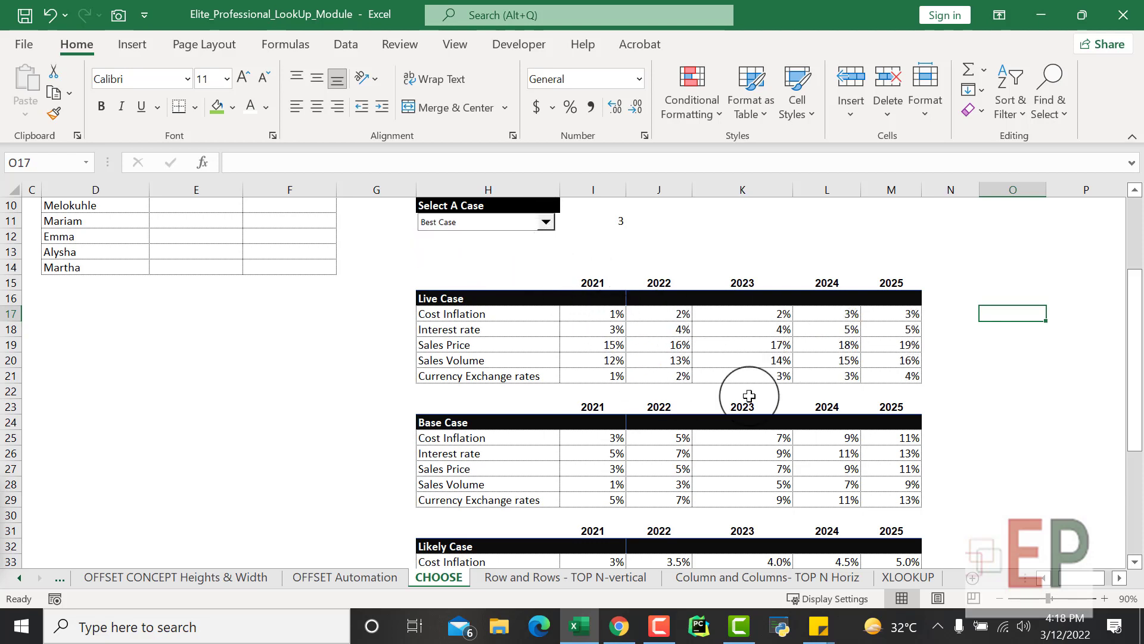